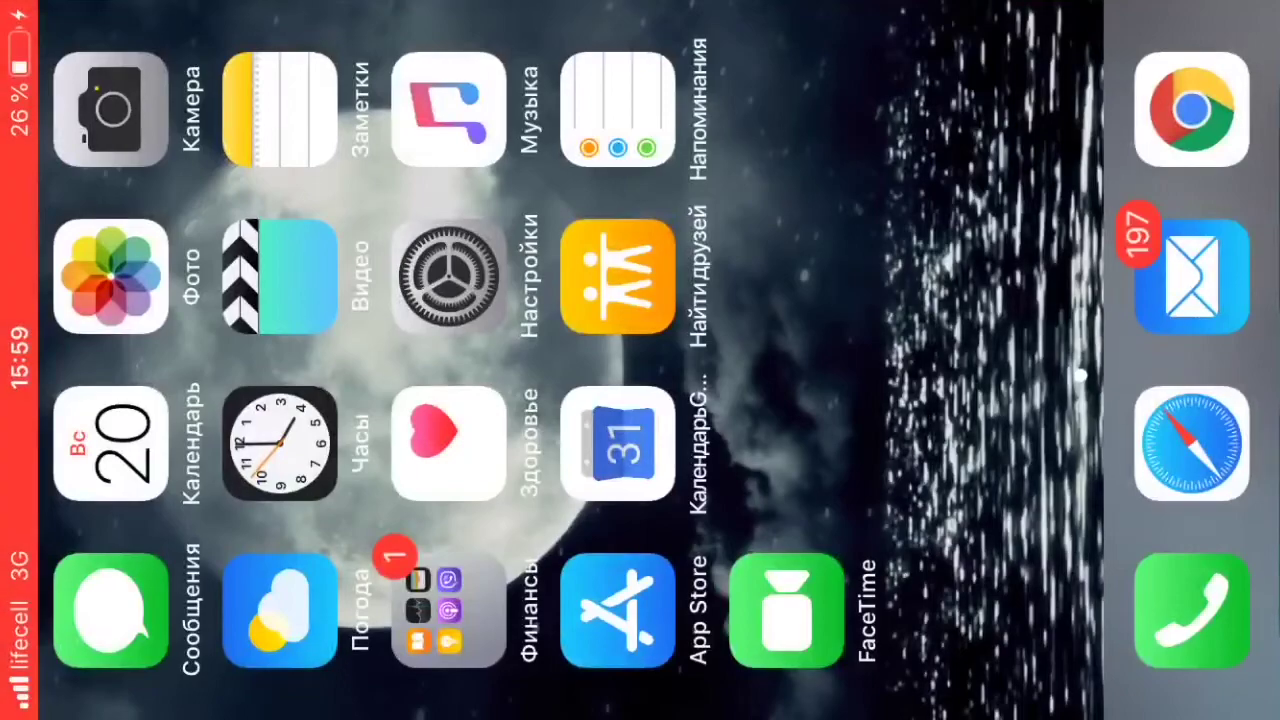
# Step: Launch Bazaart from the Фото и видео folder and dismiss the album picker to reach Проекты
pyautogui.moveTo(640, 200); pyautogui.dragTo(640, 560)
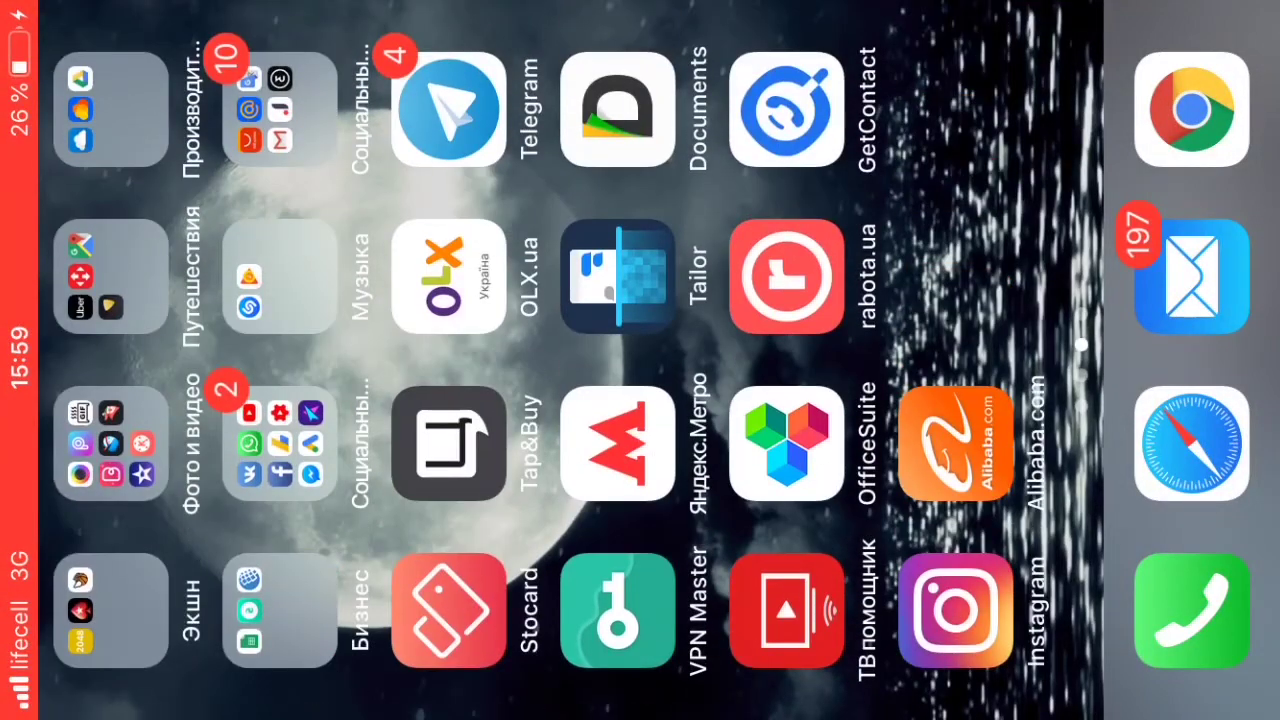
pyautogui.click(111, 443)
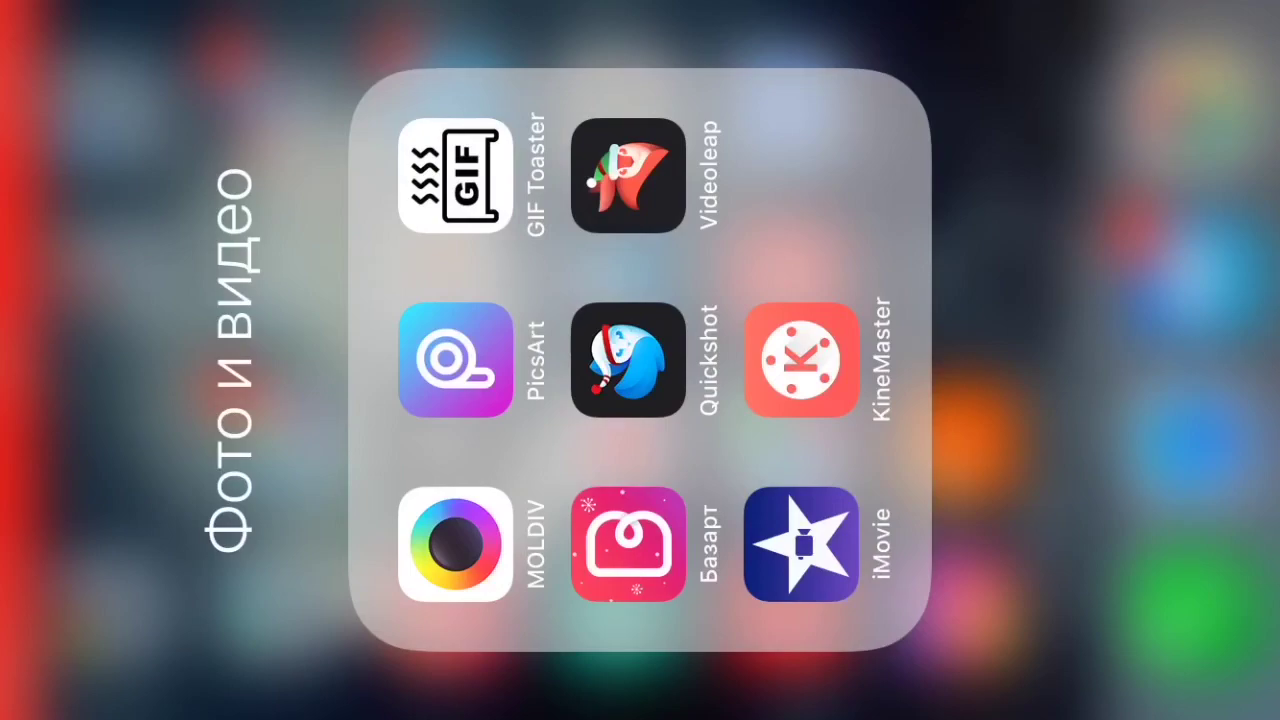
pyautogui.click(628, 544)
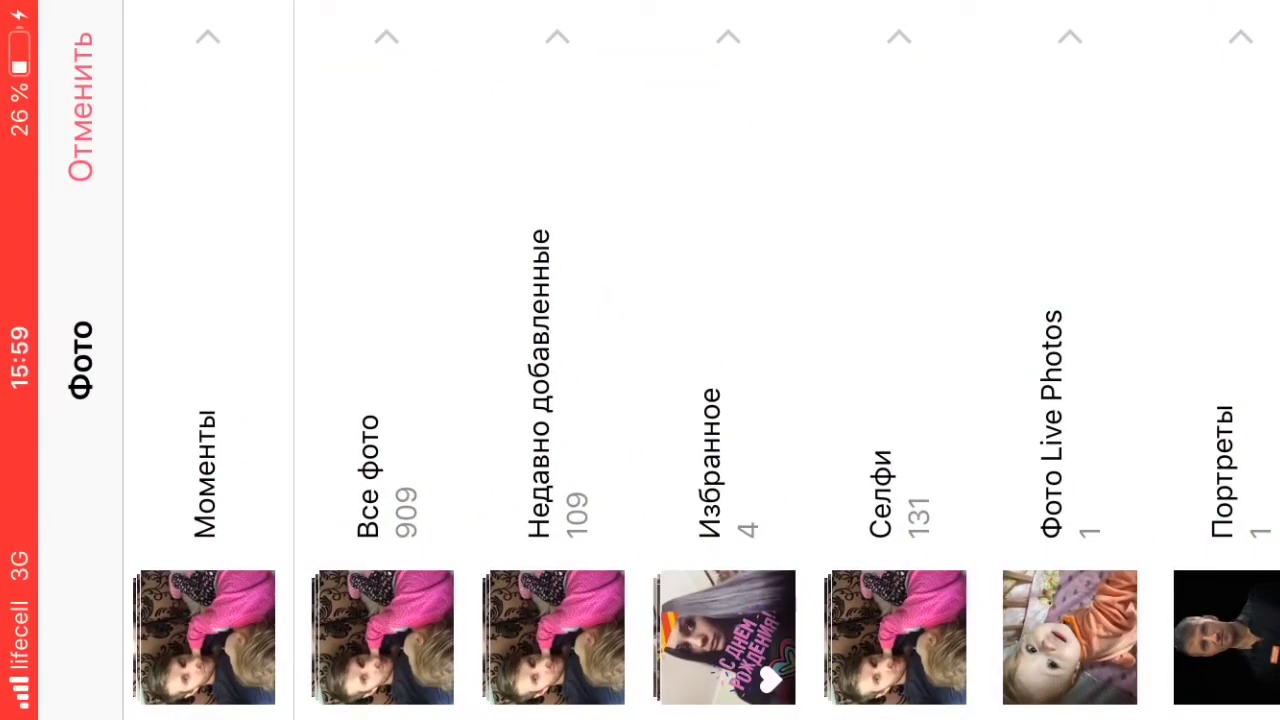
pyautogui.click(81, 107)
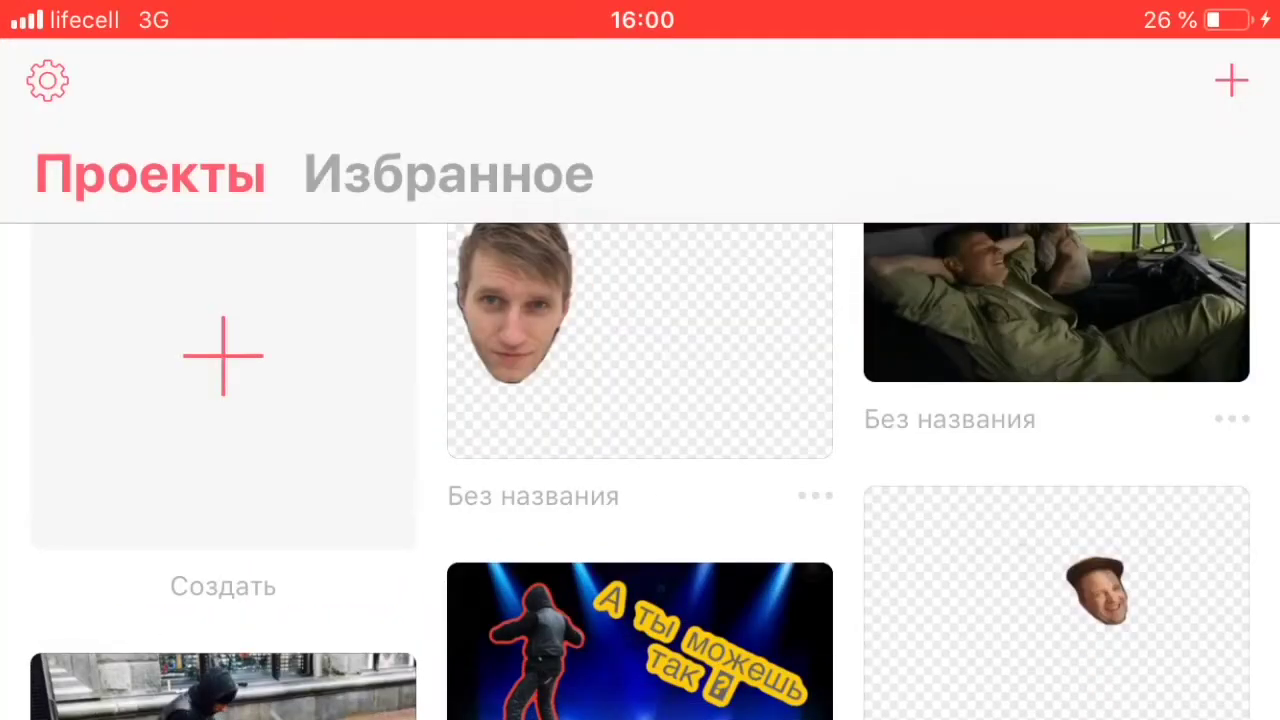
# Step: Create a new project from the park selfie found in the Моменты photos
pyautogui.scroll(2, 640, 470)
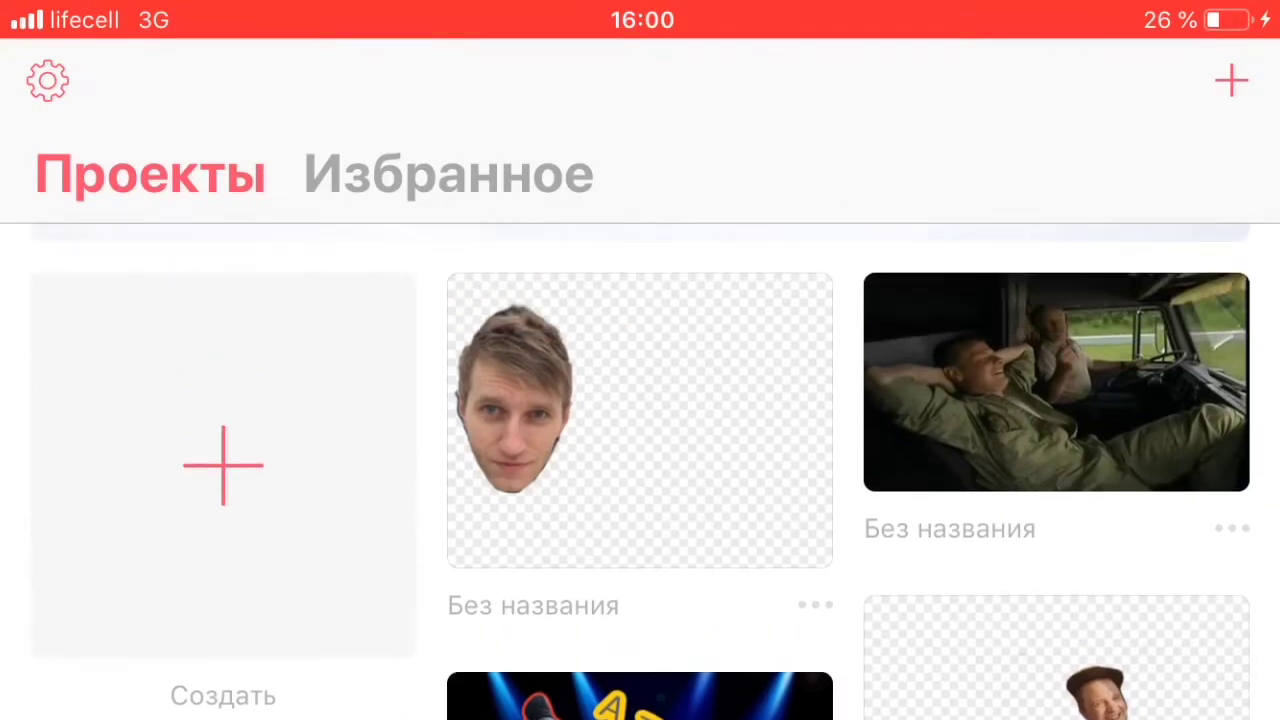
pyautogui.click(223, 465)
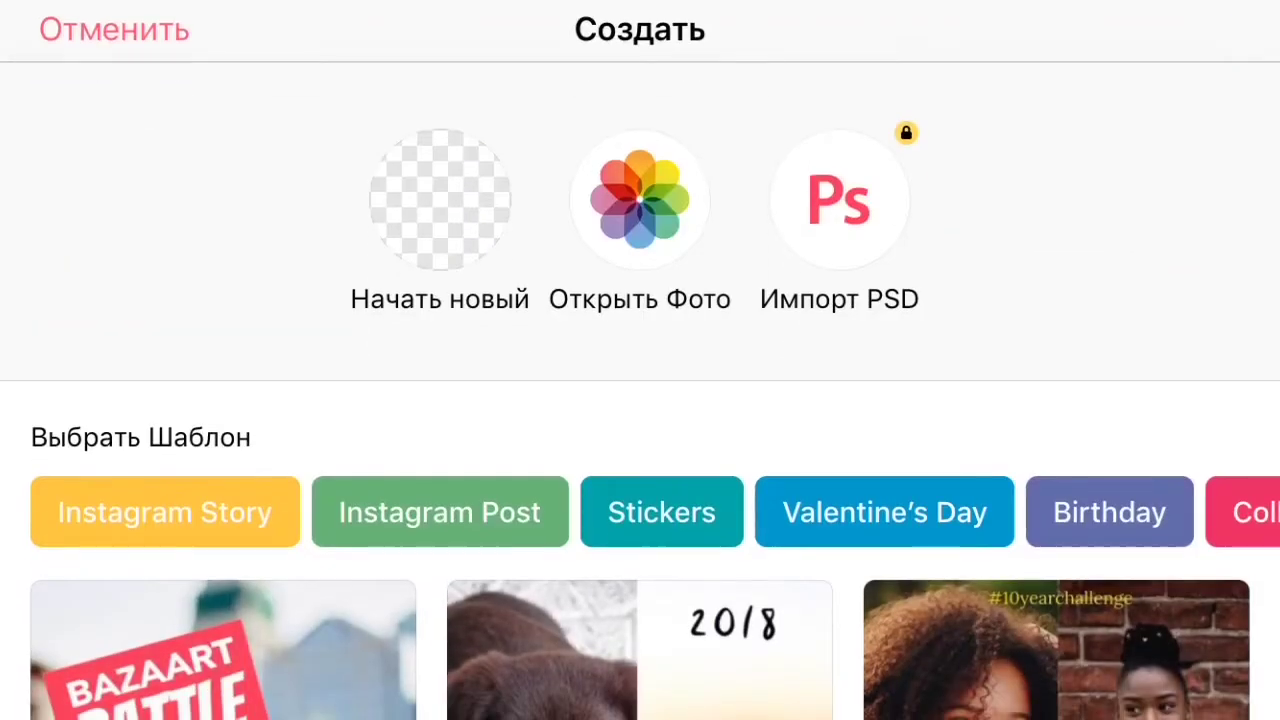
pyautogui.click(640, 200)
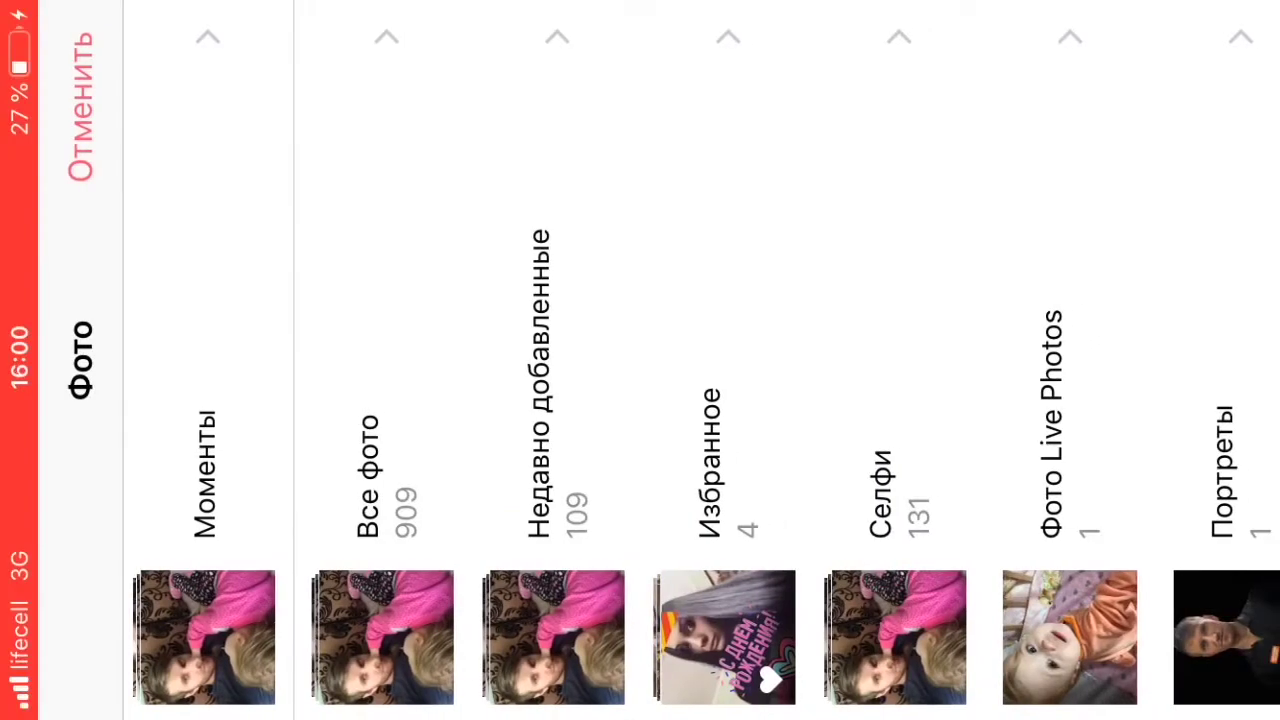
pyautogui.click(208, 470)
pyautogui.scroll(2, 640, 360)
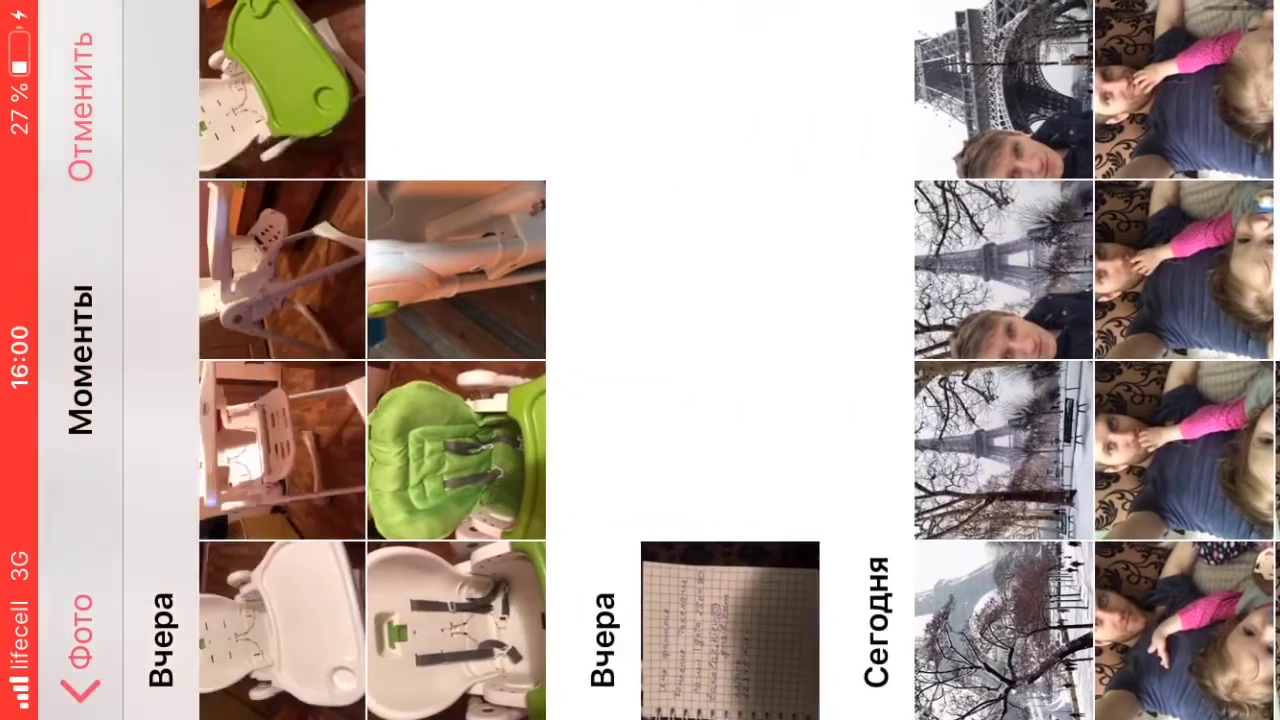
pyautogui.scroll(5, 640, 360)
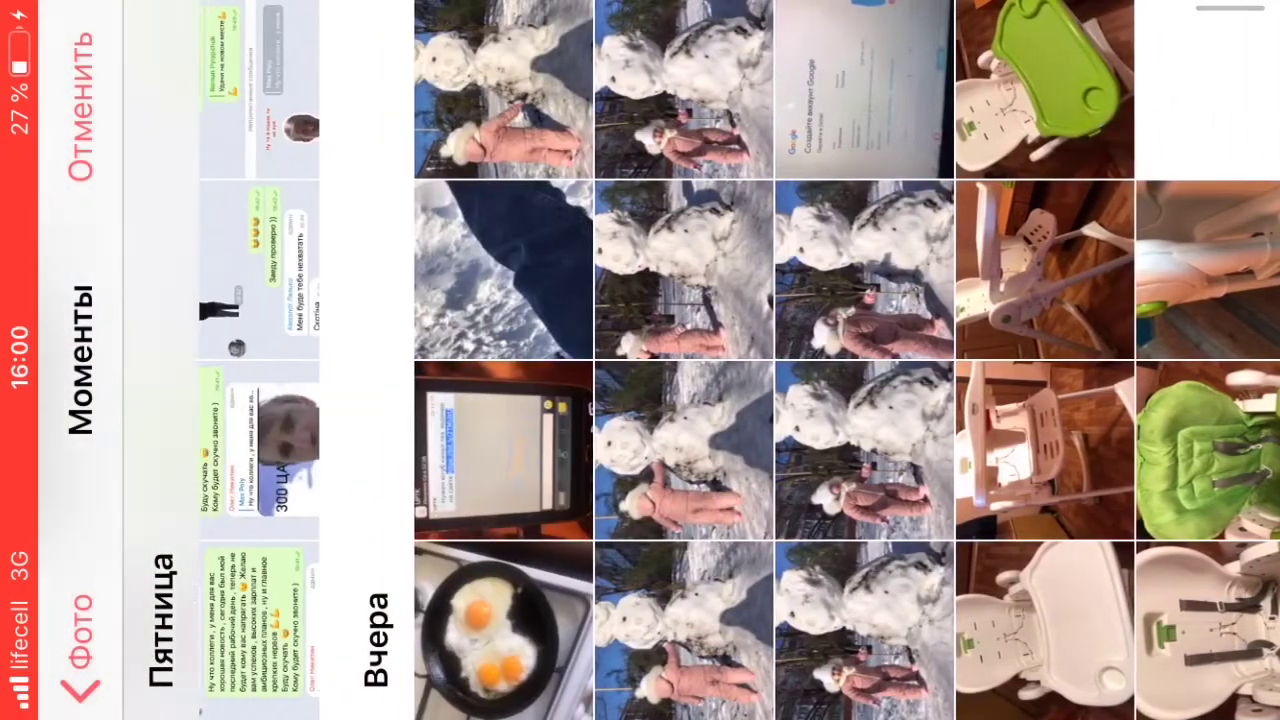
pyautogui.scroll(3, 640, 360)
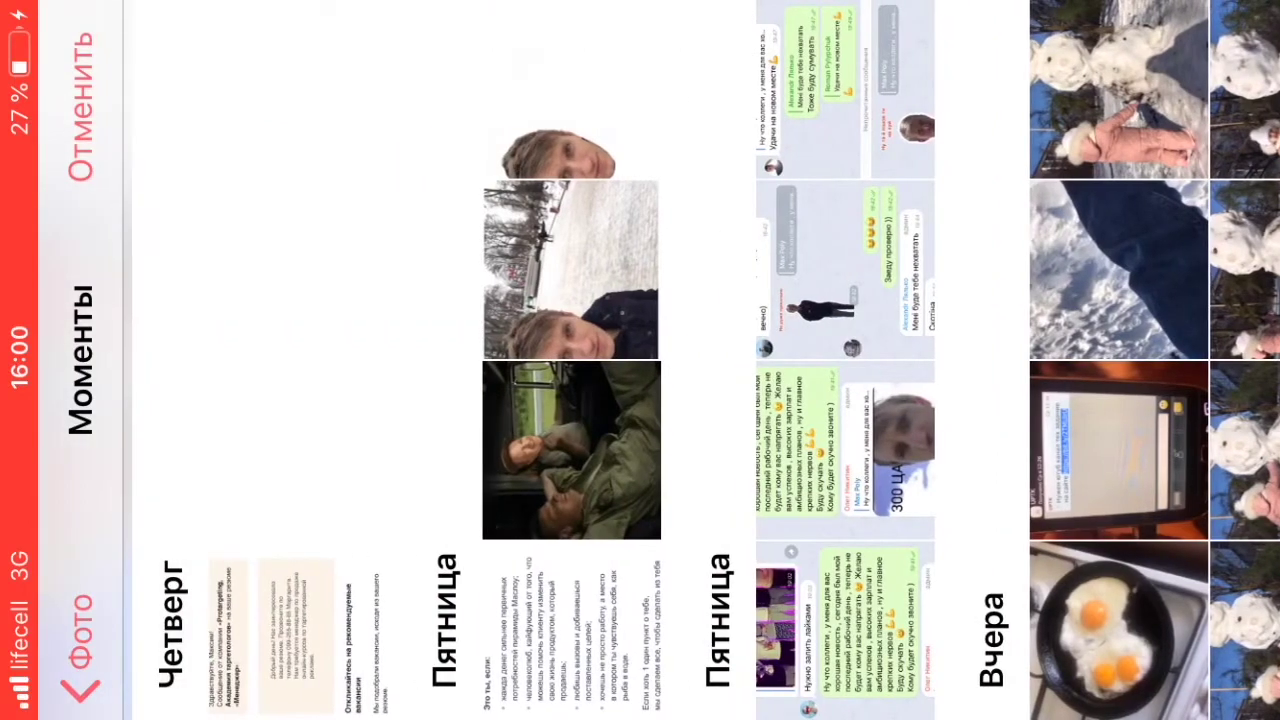
pyautogui.click(570, 270)
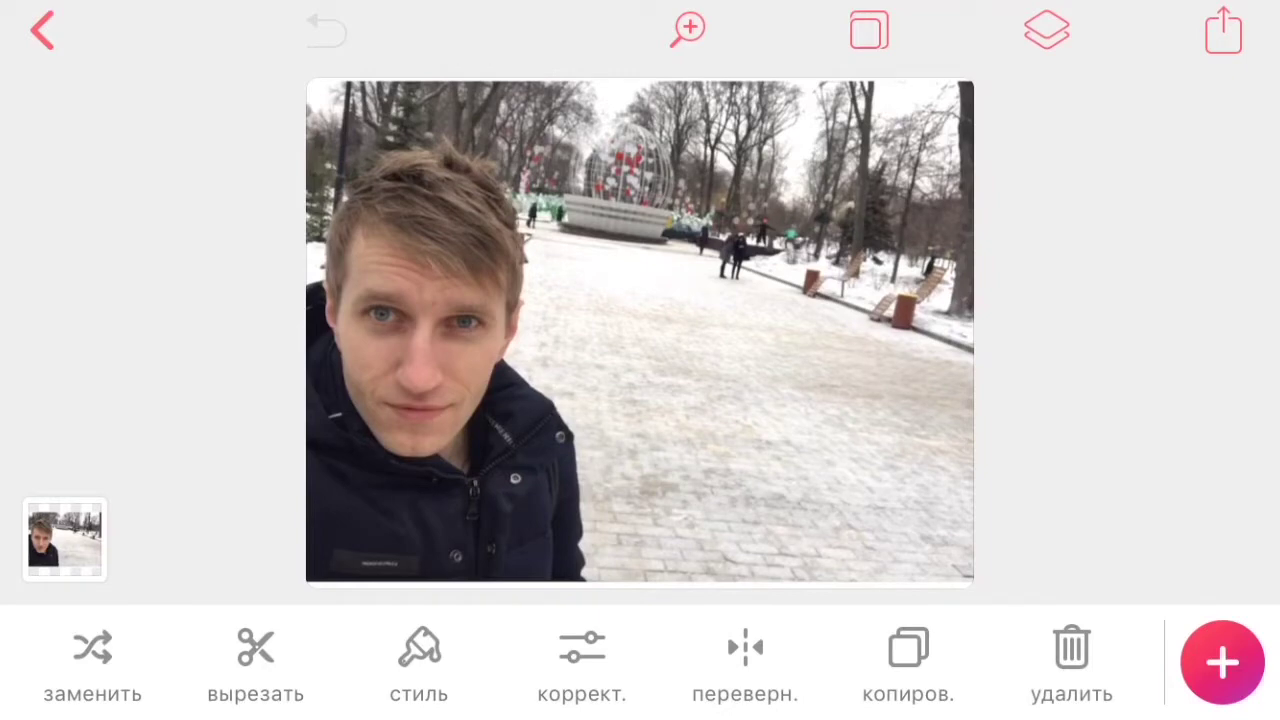
# Step: Switch to the cut-out eraser and mark the photo's right-side background for removal
pyautogui.click(255, 660)
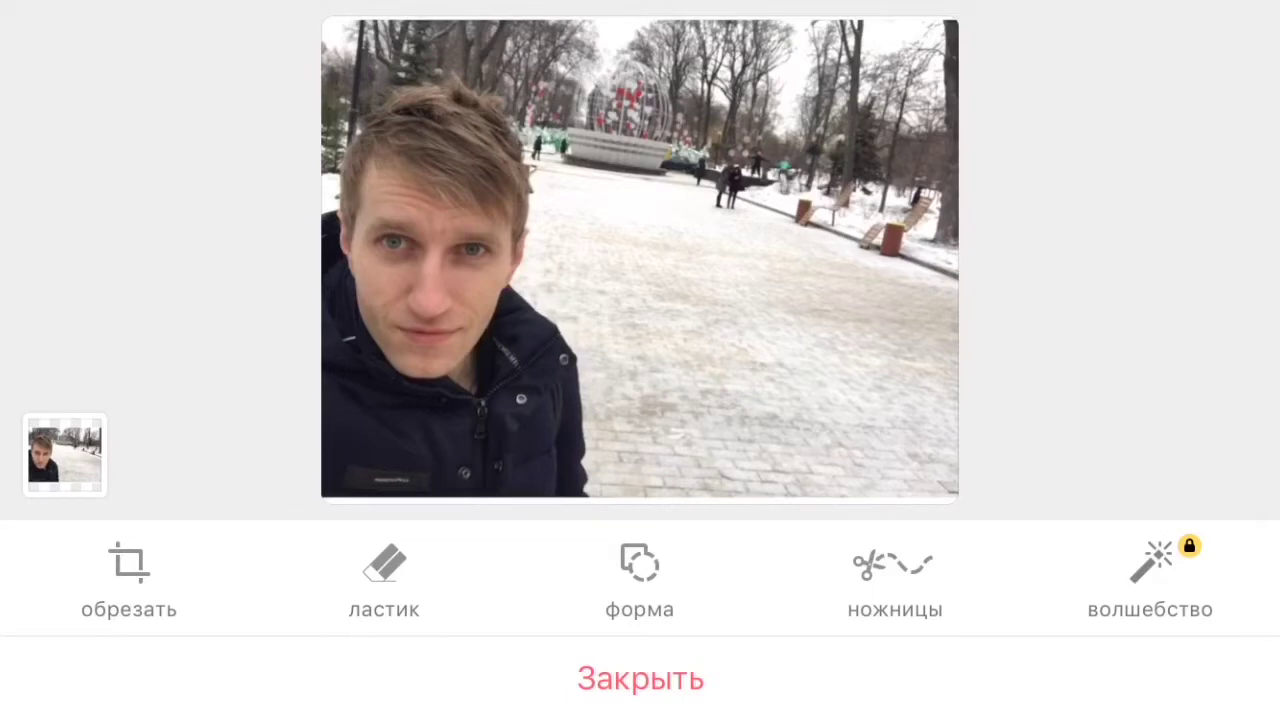
pyautogui.click(384, 575)
pyautogui.moveTo(890, 240)
pyautogui.mouseDown()
pyautogui.moveTo(891, 463)
pyautogui.moveTo(960, 400)
pyautogui.moveTo(905, 378)
pyautogui.moveTo(763, 457)
pyautogui.moveTo(869, 391)
pyautogui.moveTo(869, 309)
pyautogui.moveTo(905, 228)
pyautogui.moveTo(843, 63)
pyautogui.moveTo(918, 22)
pyautogui.moveTo(763, 71)
pyautogui.moveTo(754, 251)
pyautogui.moveTo(734, 157)
pyautogui.moveTo(684, 164)
pyautogui.moveTo(674, 508)
pyautogui.moveTo(662, 360)
pyautogui.mouseUp()
# Step: Zoom in and erase the background along the jacket edge and beside the face
pyautogui.scroll(2, 640, 270)
pyautogui.scroll(2, 640, 270)
pyautogui.scroll(2, 640, 270)
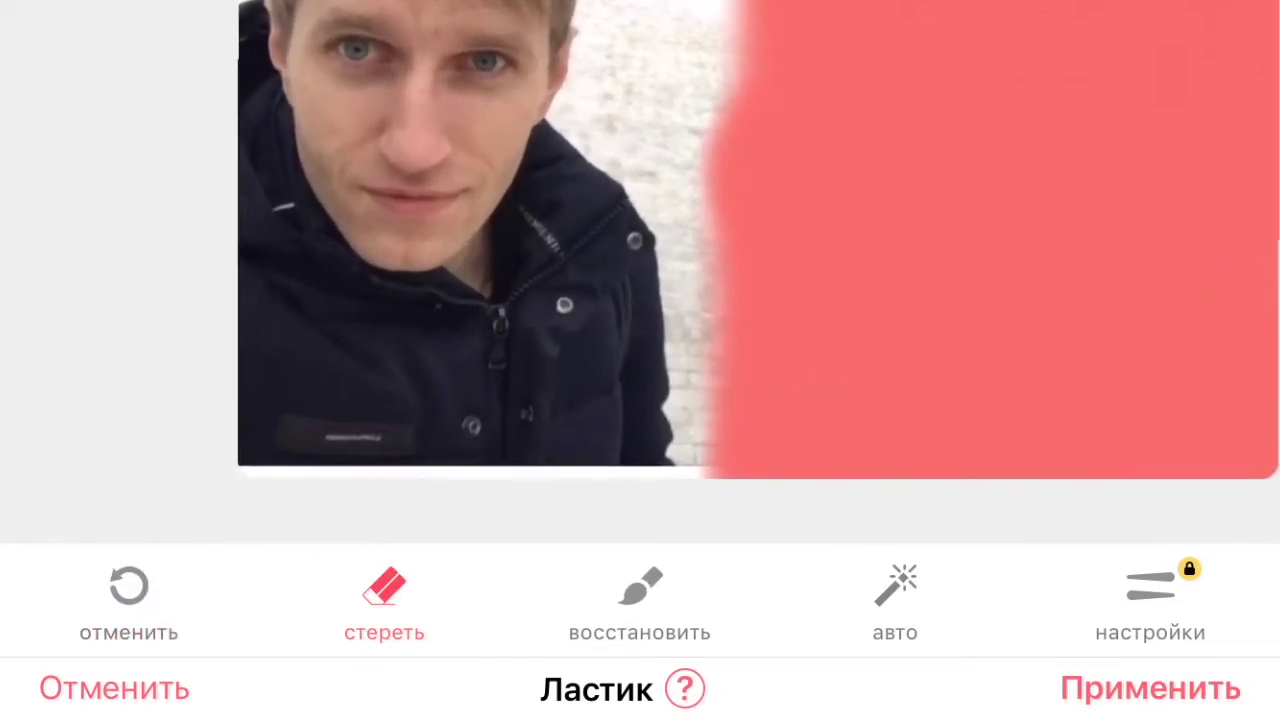
pyautogui.scroll(2, 640, 270)
pyautogui.scroll(2, 640, 270)
pyautogui.moveTo(758, 190); pyautogui.dragTo(780, 448)
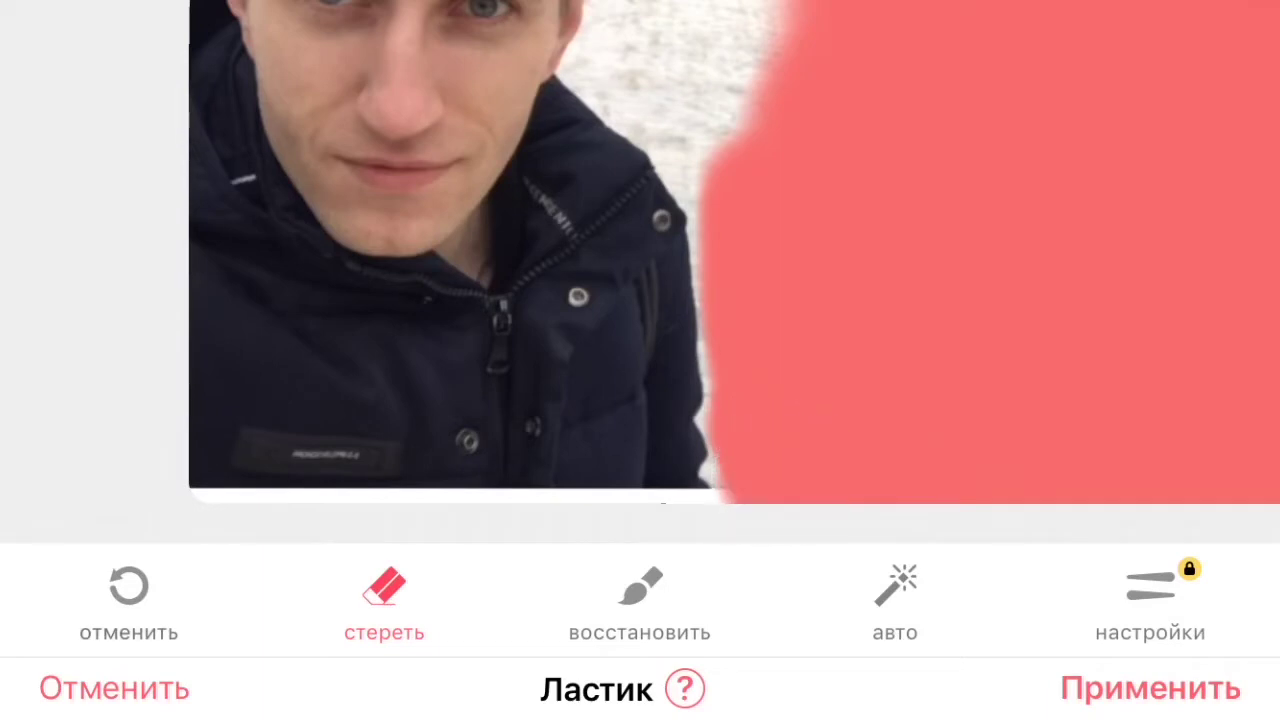
pyautogui.scroll(1, 640, 270)
pyautogui.moveTo(776, 270); pyautogui.dragTo(794, 415)
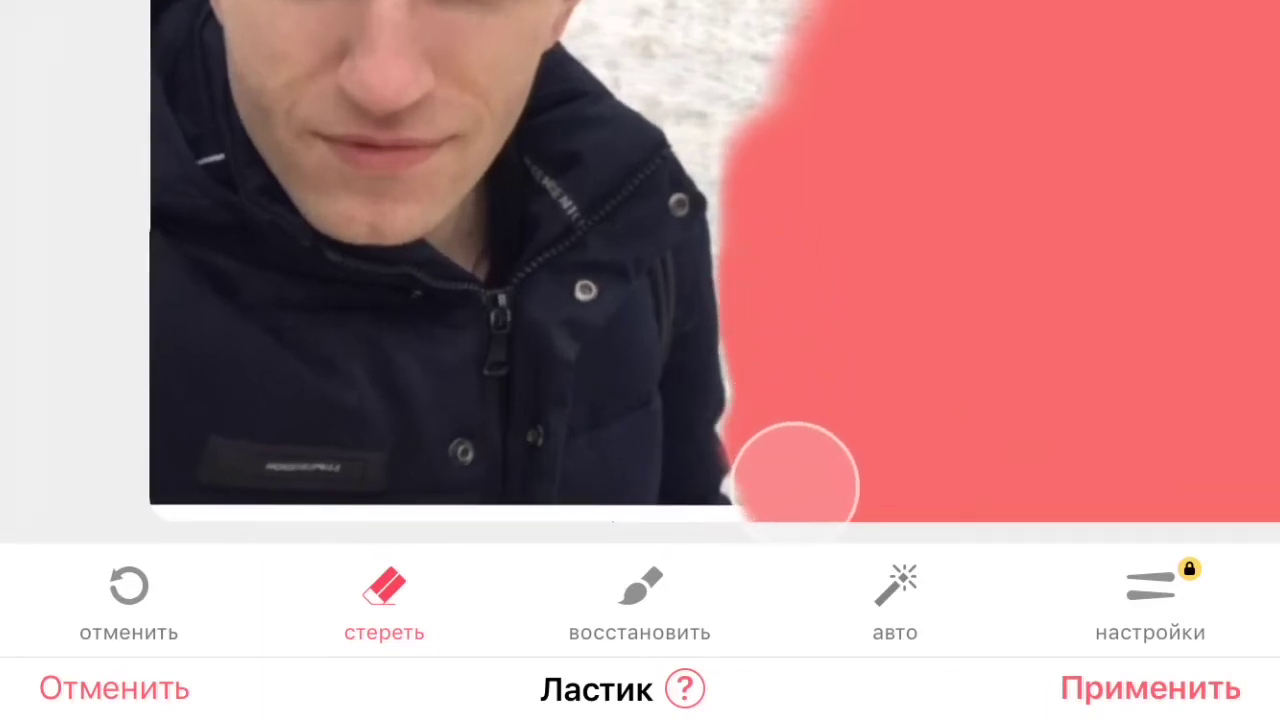
pyautogui.scroll(5, 500, 270)
pyautogui.moveTo(780, 200)
pyautogui.mouseDown()
pyautogui.moveTo(789, 400)
pyautogui.moveTo(829, 260)
pyautogui.moveTo(791, 323)
pyautogui.moveTo(740, 310)
pyautogui.moveTo(783, 400)
pyautogui.moveTo(789, 463)
pyautogui.moveTo(746, 363)
pyautogui.moveTo(652, 280)
pyautogui.moveTo(760, 294)
pyautogui.mouseUp()
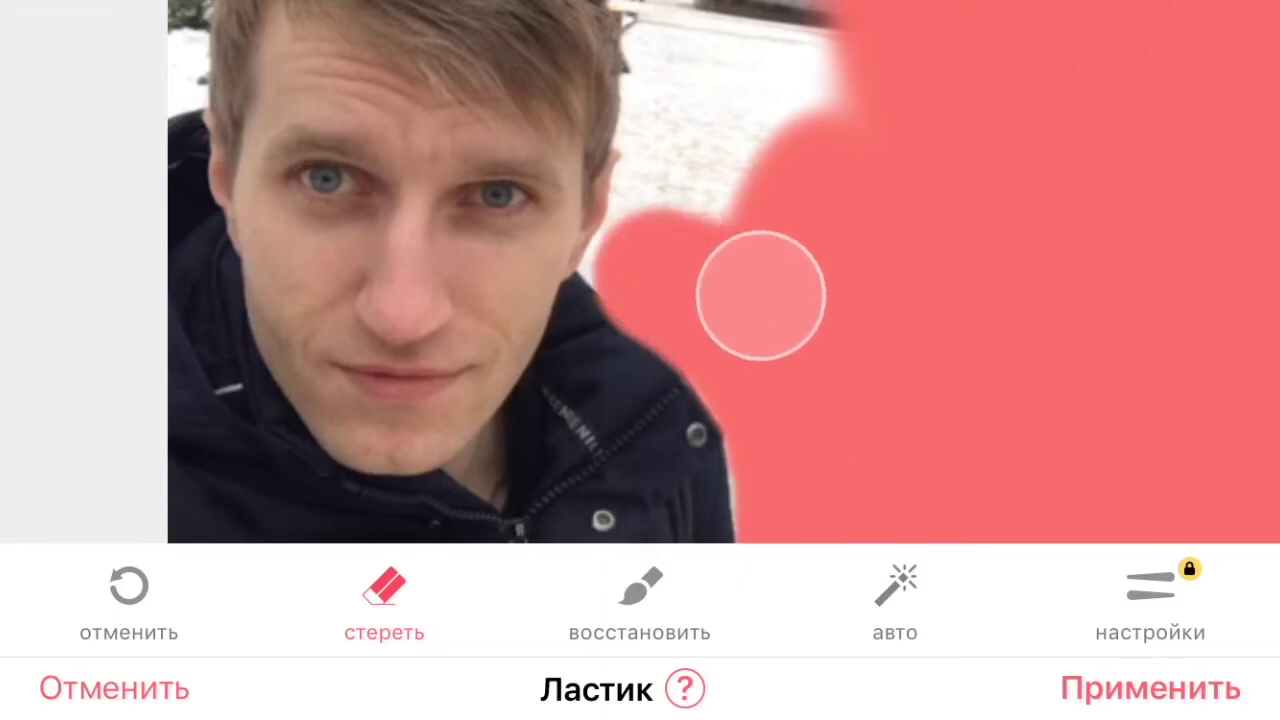
# Step: Erase the background around the head and hair, undo a stray stroke, and clear the upper-left trees
pyautogui.scroll(2, 640, 272)
pyautogui.moveTo(820, 150)
pyautogui.mouseDown()
pyautogui.moveTo(771, 371)
pyautogui.moveTo(871, 354)
pyautogui.moveTo(809, 211)
pyautogui.moveTo(782, 196)
pyautogui.moveTo(760, 271)
pyautogui.moveTo(780, 291)
pyautogui.moveTo(749, 329)
pyautogui.moveTo(754, 409)
pyautogui.moveTo(731, 423)
pyautogui.moveTo(740, 392)
pyautogui.mouseUp()
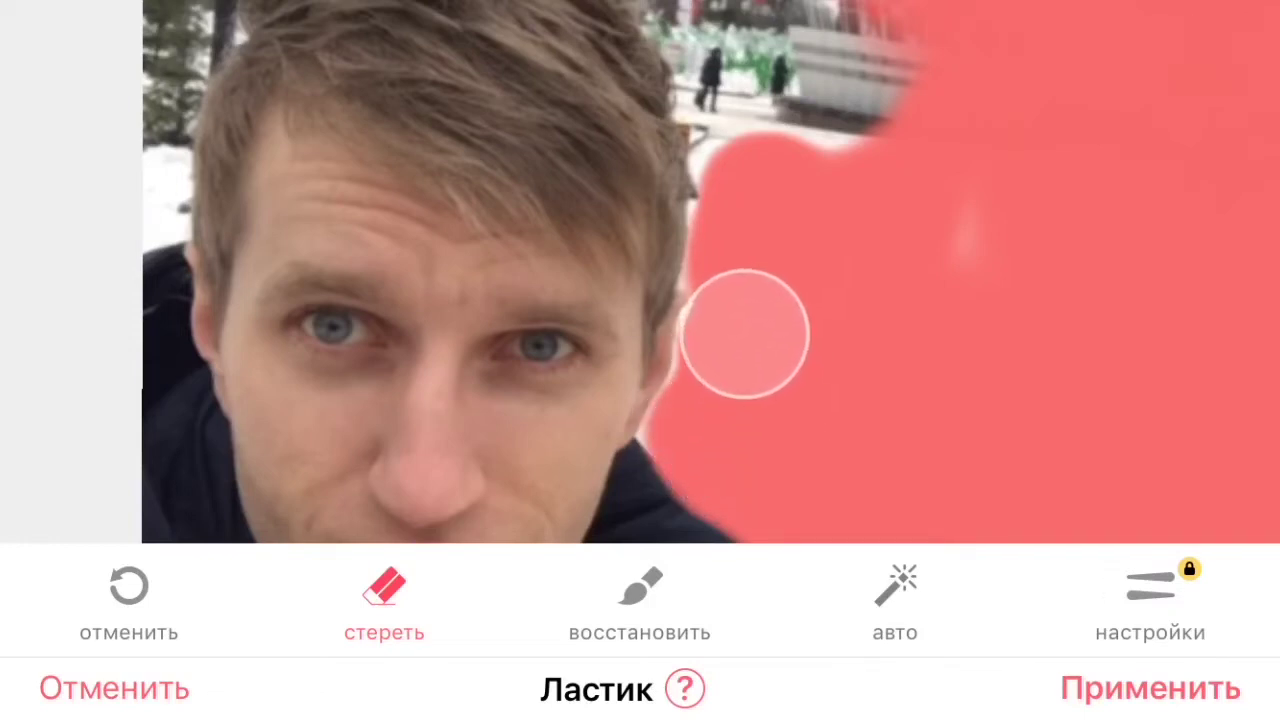
pyautogui.moveTo(740, 341)
pyautogui.mouseDown()
pyautogui.moveTo(1054, 203)
pyautogui.moveTo(942, 396)
pyautogui.mouseUp()
pyautogui.scroll(2, 600, 300)
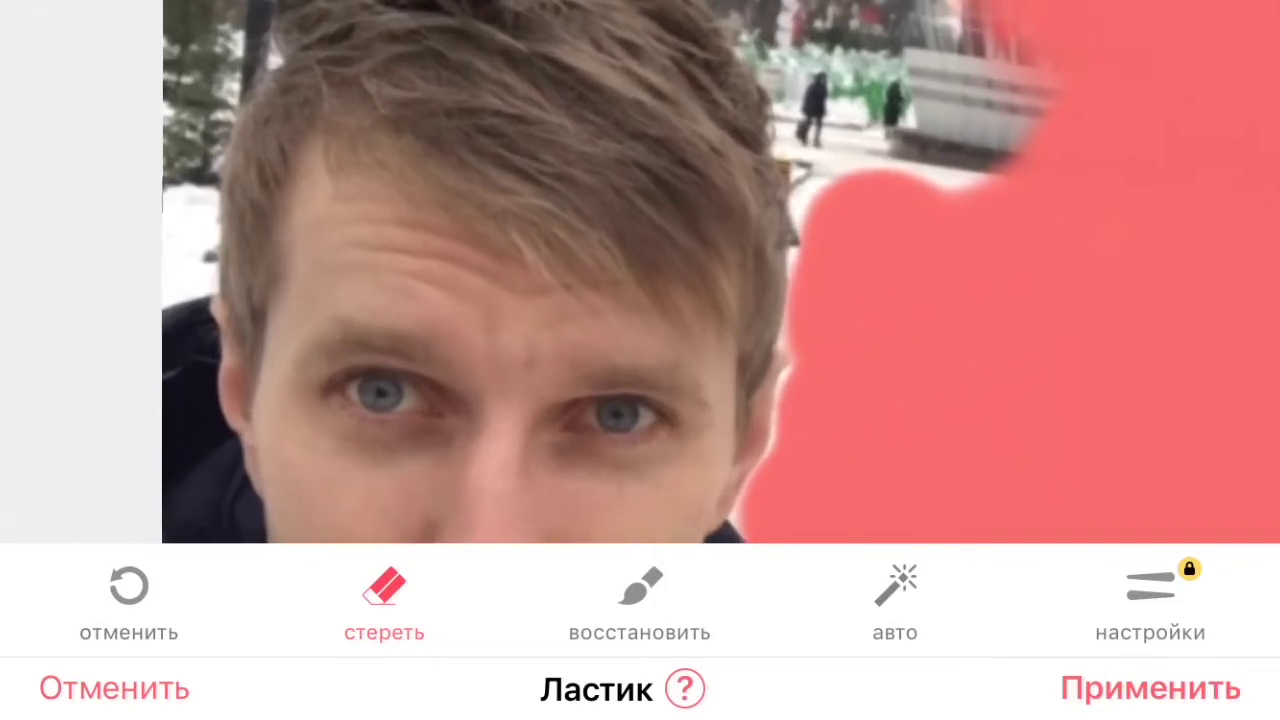
pyautogui.moveTo(926, 216)
pyautogui.mouseDown()
pyautogui.moveTo(880, 200)
pyautogui.moveTo(886, 246)
pyautogui.moveTo(863, 217)
pyautogui.moveTo(870, 302)
pyautogui.moveTo(871, 251)
pyautogui.moveTo(903, 266)
pyautogui.mouseUp()
pyautogui.scroll(3, 600, 300)
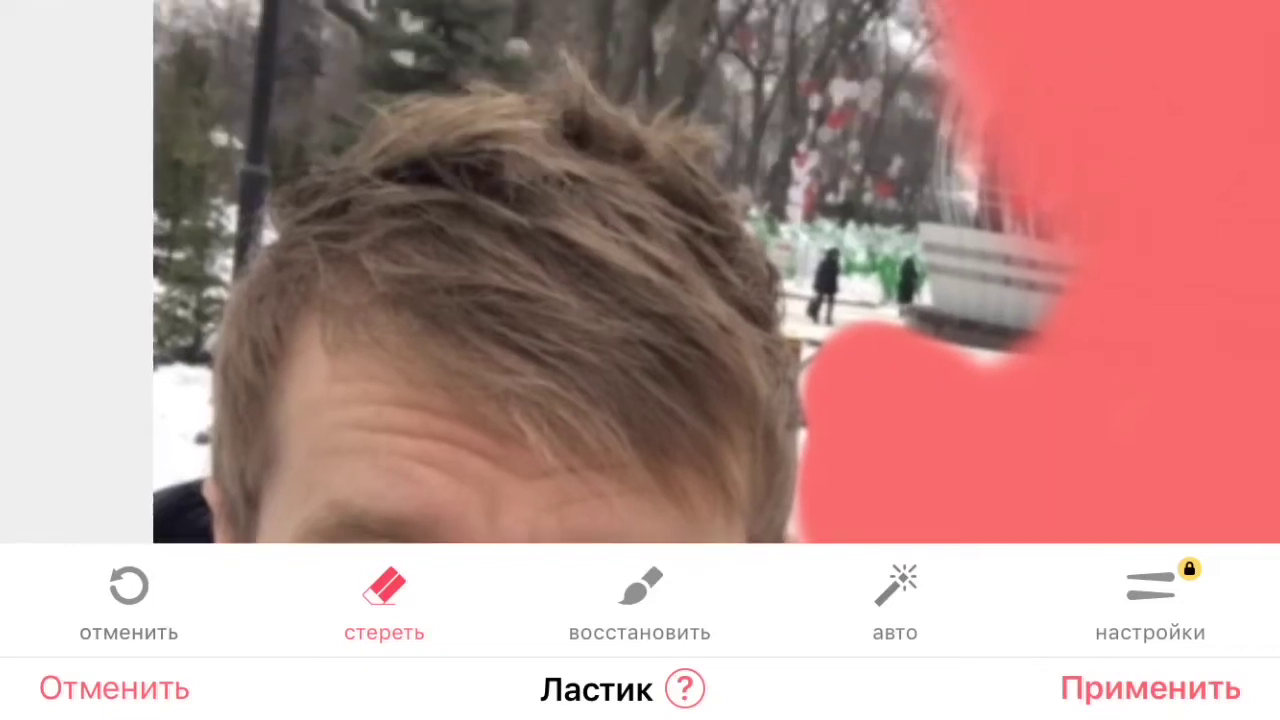
pyautogui.scroll(2, 600, 300)
pyautogui.moveTo(990, 437)
pyautogui.mouseDown()
pyautogui.moveTo(1006, 243)
pyautogui.moveTo(1048, 266)
pyautogui.mouseUp()
pyautogui.moveTo(177, 364); pyautogui.dragTo(250, 362)
pyautogui.click(128, 595)
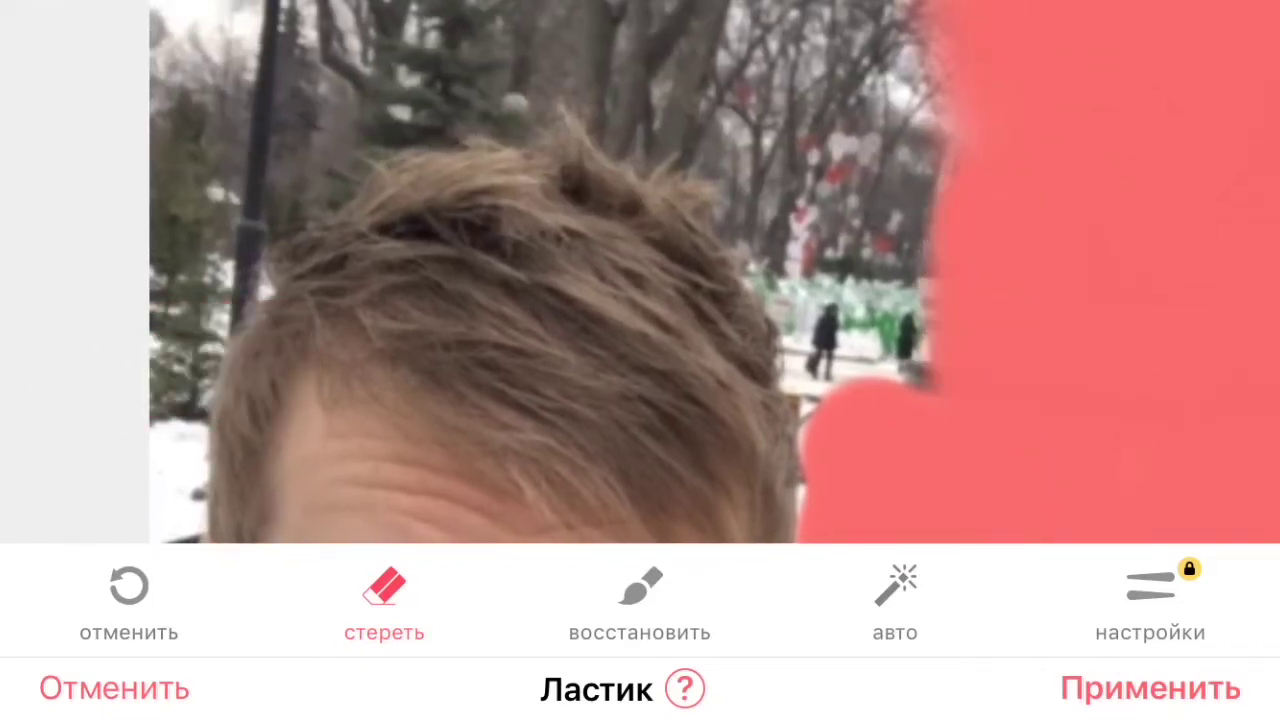
pyautogui.scroll(-3, 640, 300)
pyautogui.moveTo(700, 140)
pyautogui.mouseDown()
pyautogui.moveTo(800, 300)
pyautogui.moveTo(774, 86)
pyautogui.moveTo(783, 251)
pyautogui.moveTo(729, 194)
pyautogui.moveTo(789, 337)
pyautogui.moveTo(766, 286)
pyautogui.mouseUp()
pyautogui.moveTo(540, 120)
pyautogui.mouseDown()
pyautogui.moveTo(286, 129)
pyautogui.moveTo(359, 166)
pyautogui.moveTo(300, 226)
pyautogui.moveTo(347, 193)
pyautogui.moveTo(237, 263)
pyautogui.mouseUp()
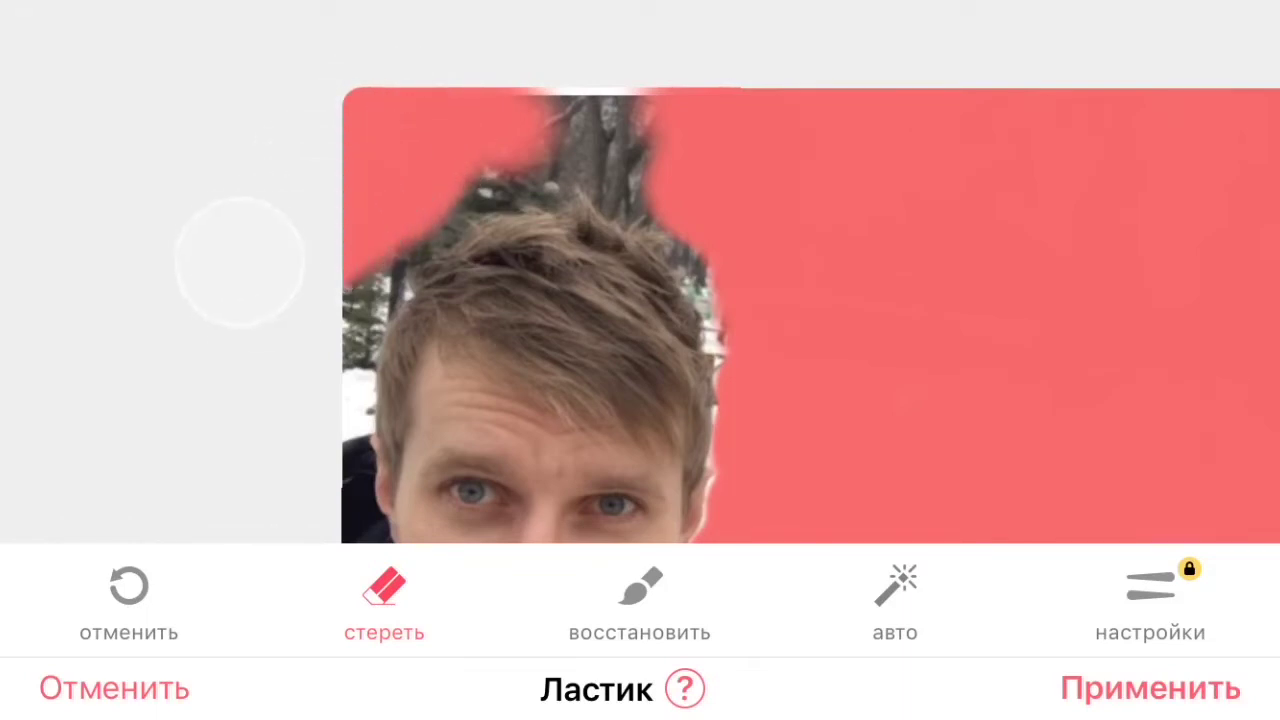
# Step: Erase the treetops above the head and leftover background along the hair's edges
pyautogui.moveTo(760, 130); pyautogui.dragTo(540, 100)
pyautogui.scroll(2, 600, 300)
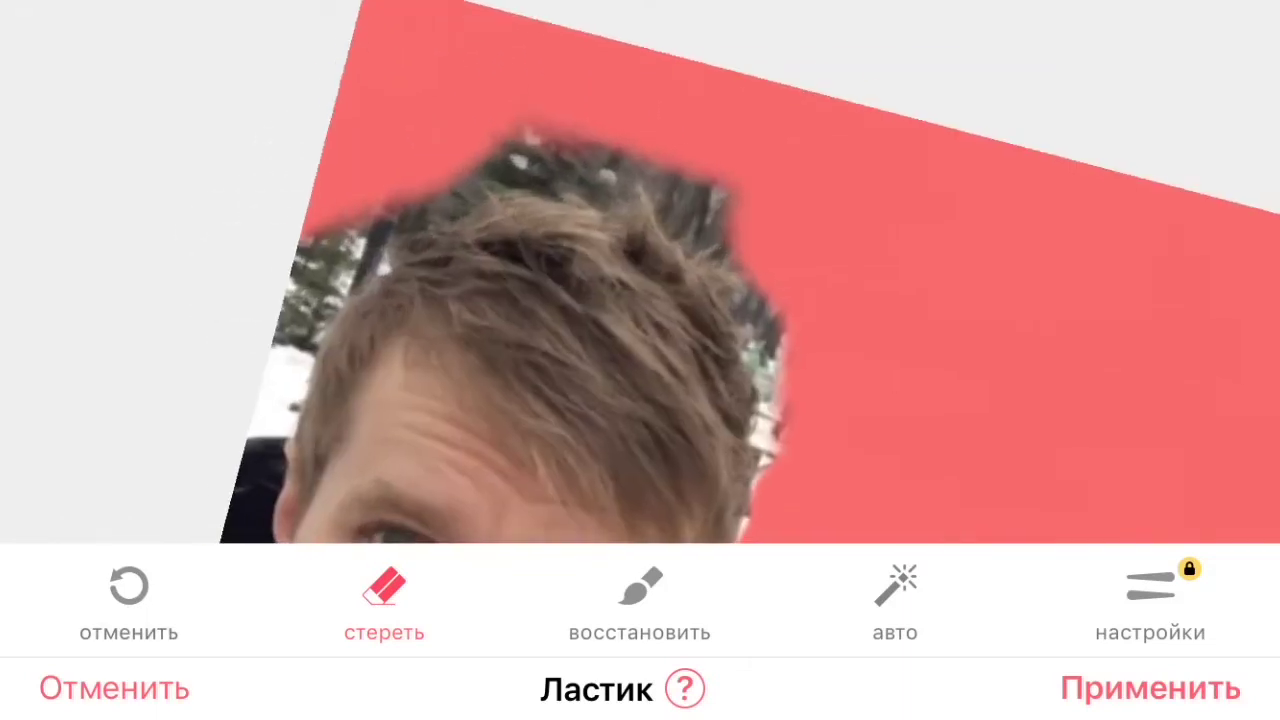
pyautogui.scroll(2, 600, 300)
pyautogui.scroll(1, 600, 300)
pyautogui.moveTo(843, 187)
pyautogui.mouseDown()
pyautogui.moveTo(903, 214)
pyautogui.moveTo(951, 360)
pyautogui.moveTo(936, 337)
pyautogui.mouseUp()
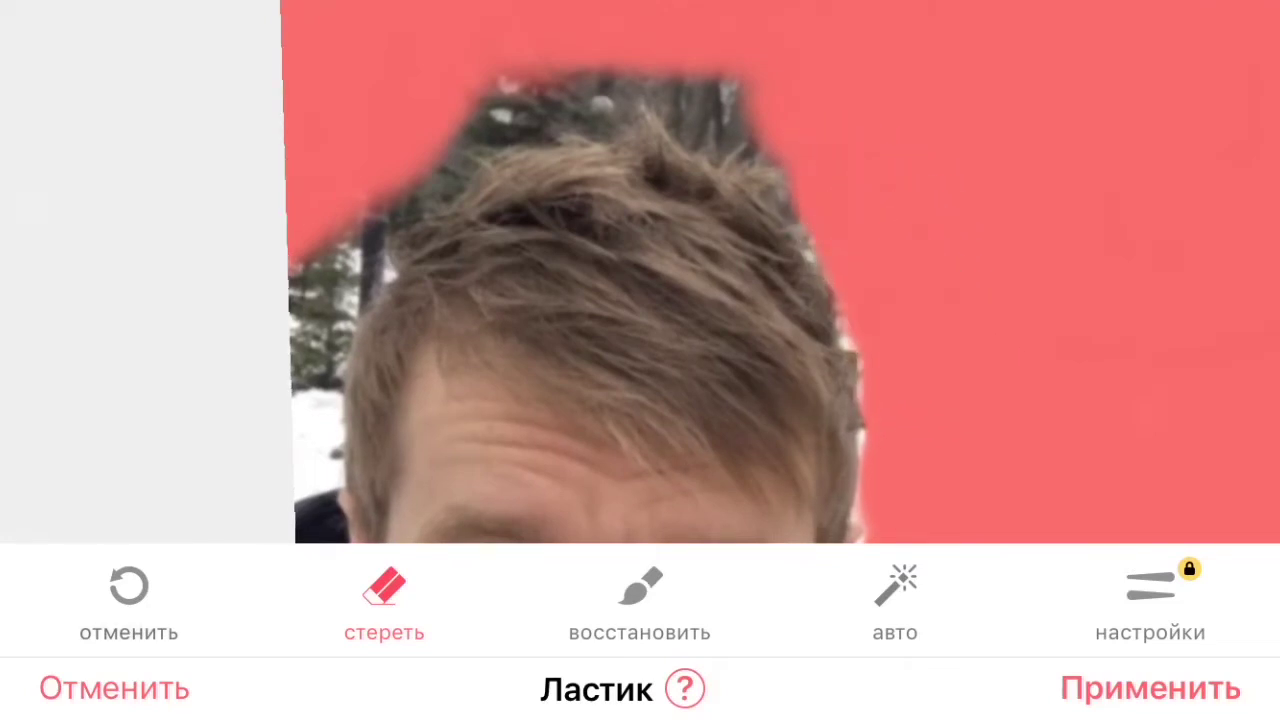
pyautogui.scroll(1, 600, 300)
pyautogui.moveTo(320, 300)
pyautogui.mouseDown()
pyautogui.moveTo(327, 262)
pyautogui.moveTo(277, 229)
pyautogui.moveTo(366, 163)
pyautogui.moveTo(329, 186)
pyautogui.moveTo(316, 215)
pyautogui.moveTo(423, 171)
pyautogui.moveTo(397, 109)
pyautogui.moveTo(460, 97)
pyautogui.moveTo(464, 72)
pyautogui.moveTo(543, 51)
pyautogui.moveTo(606, 63)
pyautogui.moveTo(426, 60)
pyautogui.moveTo(371, 120)
pyautogui.moveTo(498, 90)
pyautogui.moveTo(486, 63)
pyautogui.moveTo(543, 71)
pyautogui.mouseUp()
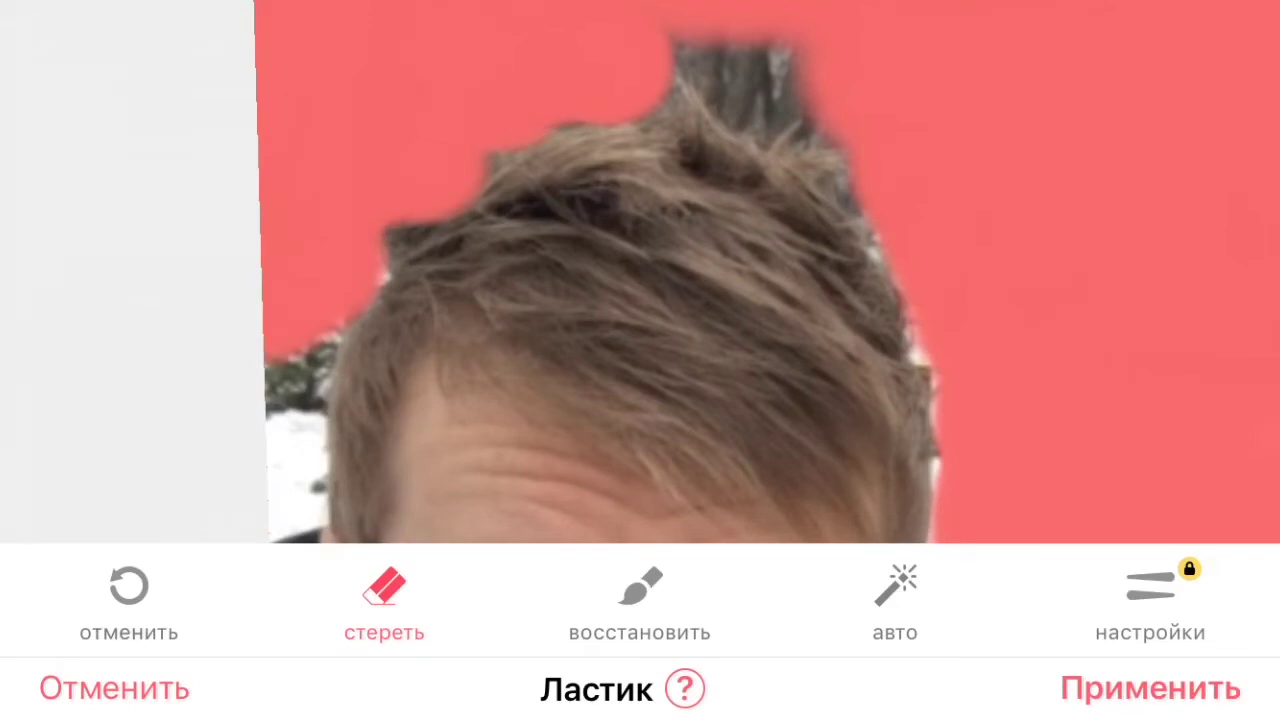
pyautogui.scroll(4, 620, 270)
pyautogui.scroll(-1, 640, 272)
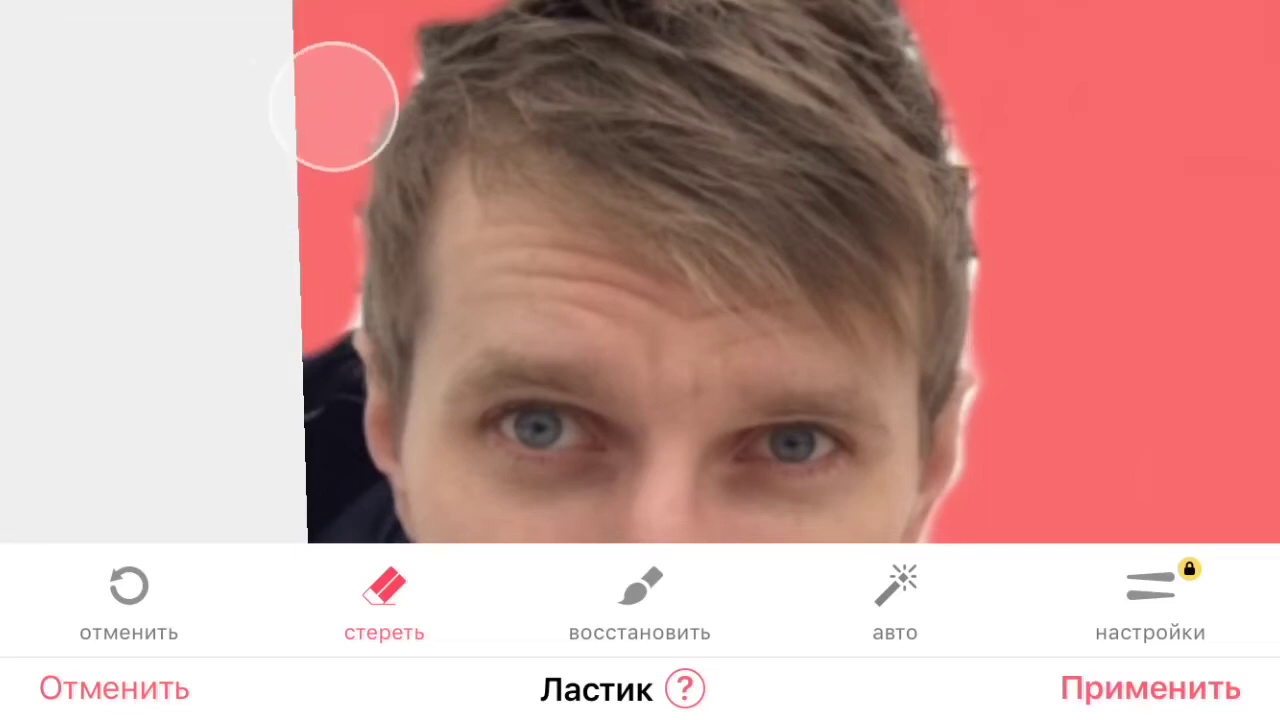
pyautogui.moveTo(334, 106); pyautogui.dragTo(334, 87)
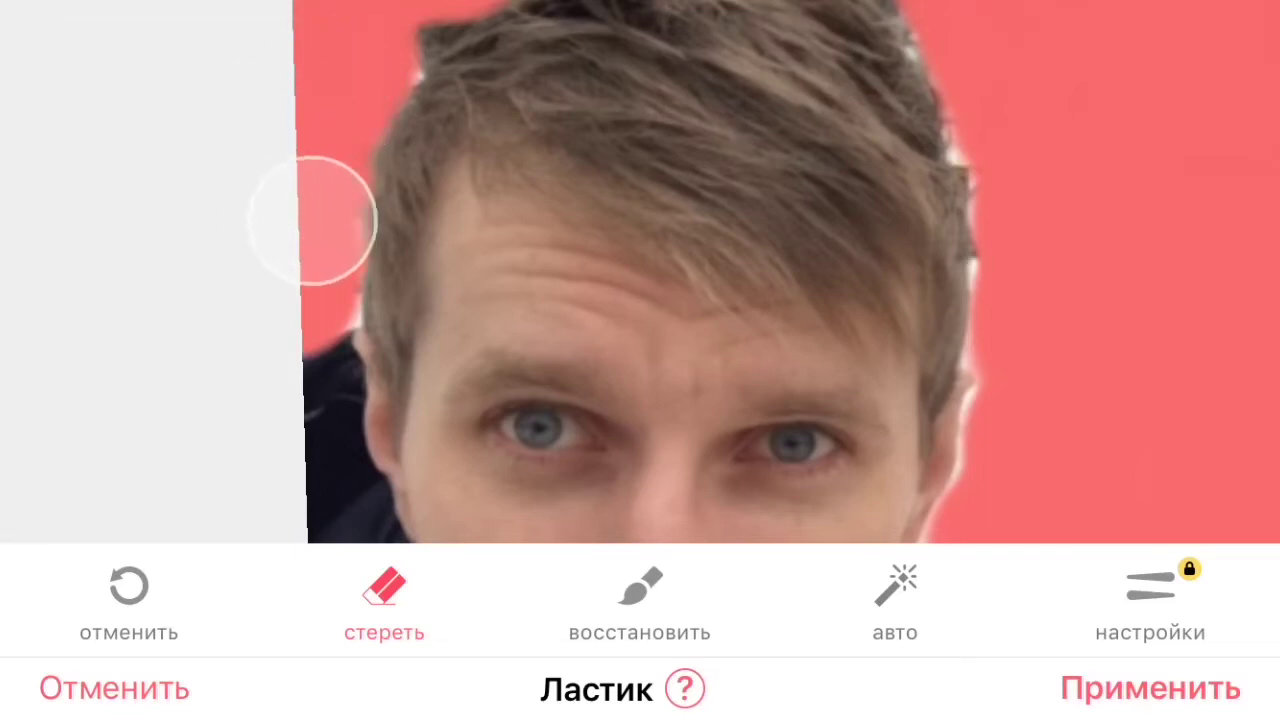
# Step: Clean up the grey patch above the hair and the remaining background to its right
pyautogui.scroll(3, 640, 272)
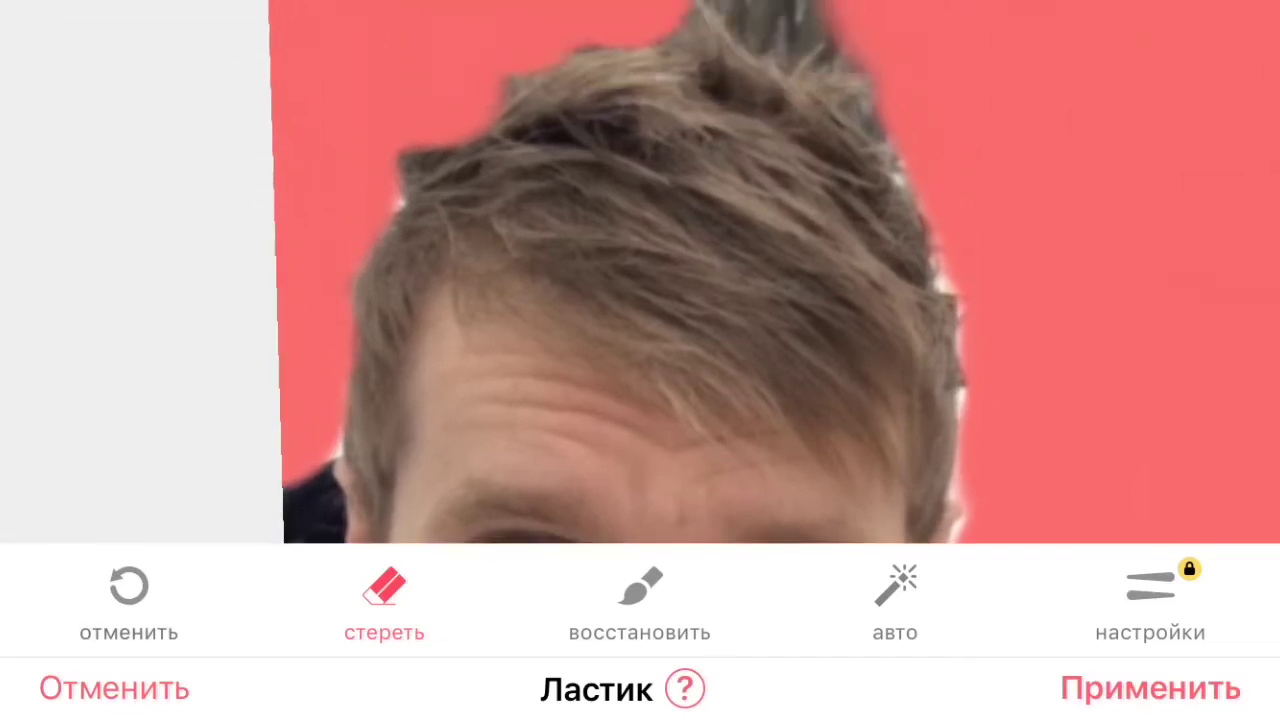
pyautogui.scroll(2, 640, 272)
pyautogui.scroll(2, 640, 272)
pyautogui.scroll(1, 640, 272)
pyautogui.moveTo(880, 195)
pyautogui.mouseDown()
pyautogui.moveTo(834, 114)
pyautogui.moveTo(749, 91)
pyautogui.moveTo(808, 152)
pyautogui.moveTo(831, 151)
pyautogui.moveTo(840, 189)
pyautogui.moveTo(760, 120)
pyautogui.moveTo(888, 100)
pyautogui.moveTo(871, 160)
pyautogui.moveTo(994, 157)
pyautogui.moveTo(946, 200)
pyautogui.moveTo(1000, 214)
pyautogui.mouseUp()
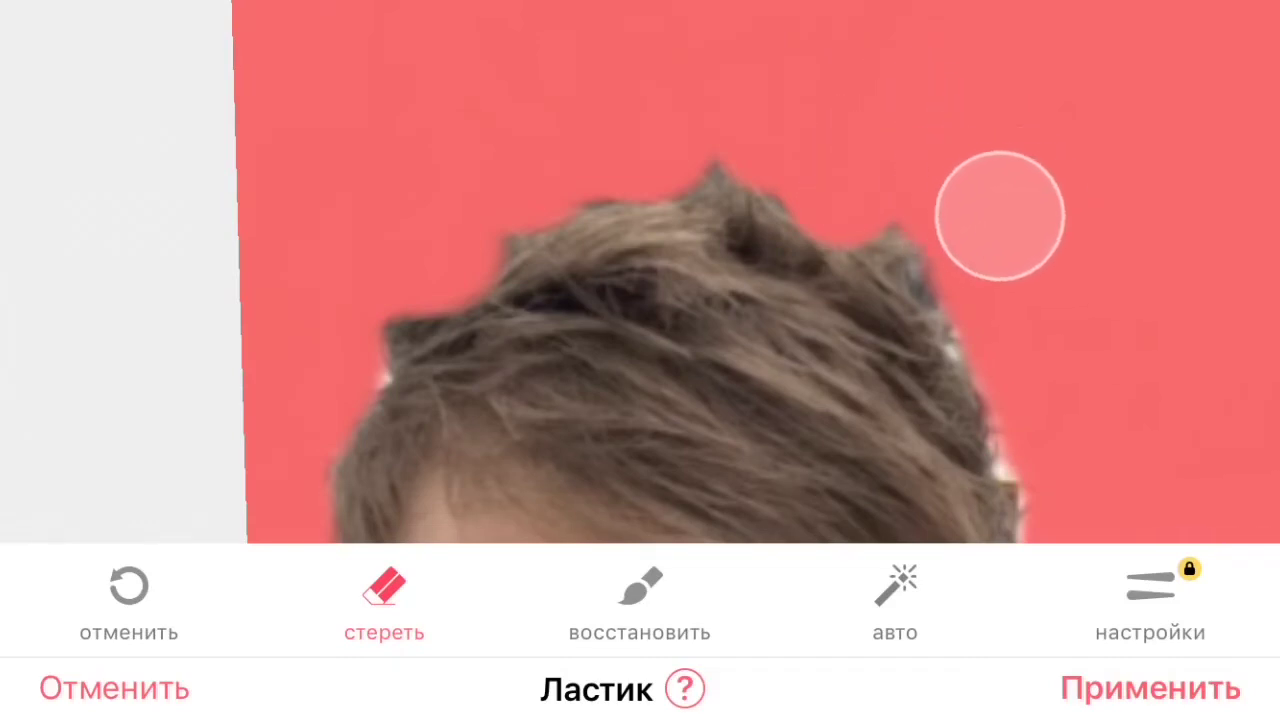
pyautogui.moveTo(640, 330); pyautogui.dragTo(595, 178)
pyautogui.moveTo(1040, 245)
pyautogui.mouseDown()
pyautogui.moveTo(1009, 251)
pyautogui.moveTo(1040, 229)
pyautogui.mouseUp()
pyautogui.moveTo(640, 300); pyautogui.dragTo(700, 330)
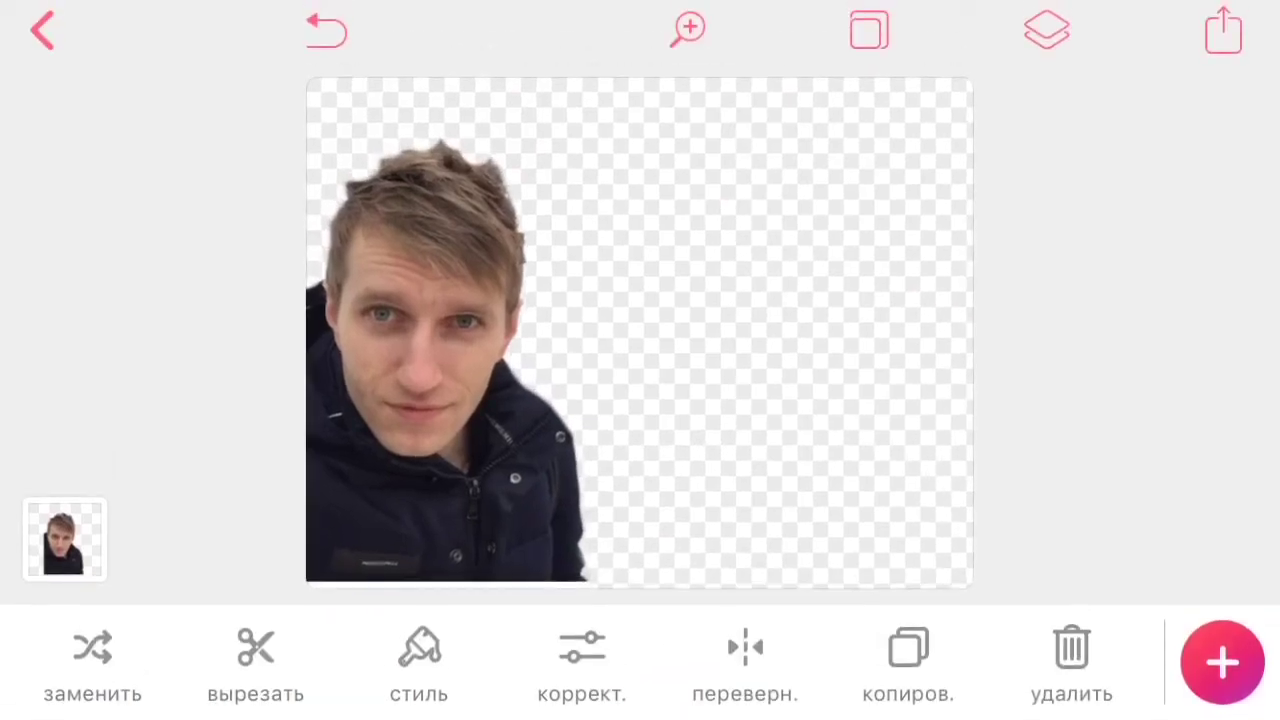
# Step: Add the snowy Eiffel Tower photo from the library and send it behind the selfie with Вниз
pyautogui.click(1222, 662)
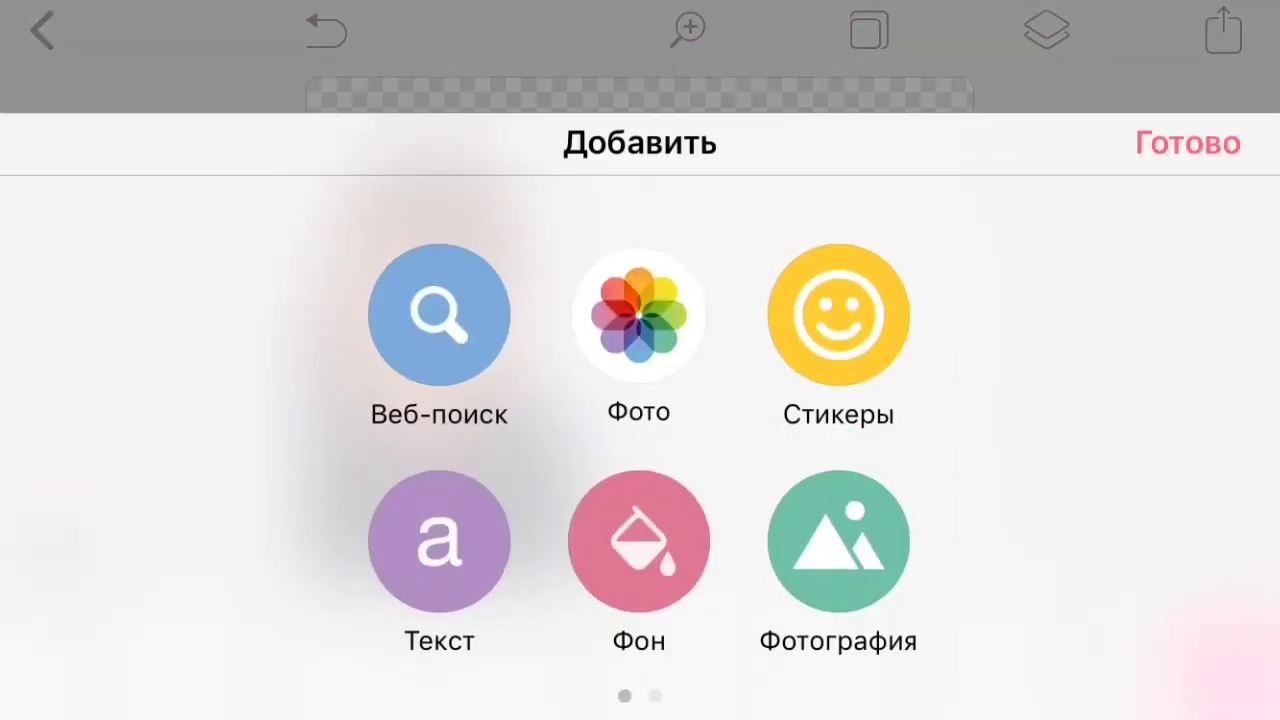
pyautogui.click(638, 314)
pyautogui.scroll(-5, 640, 400)
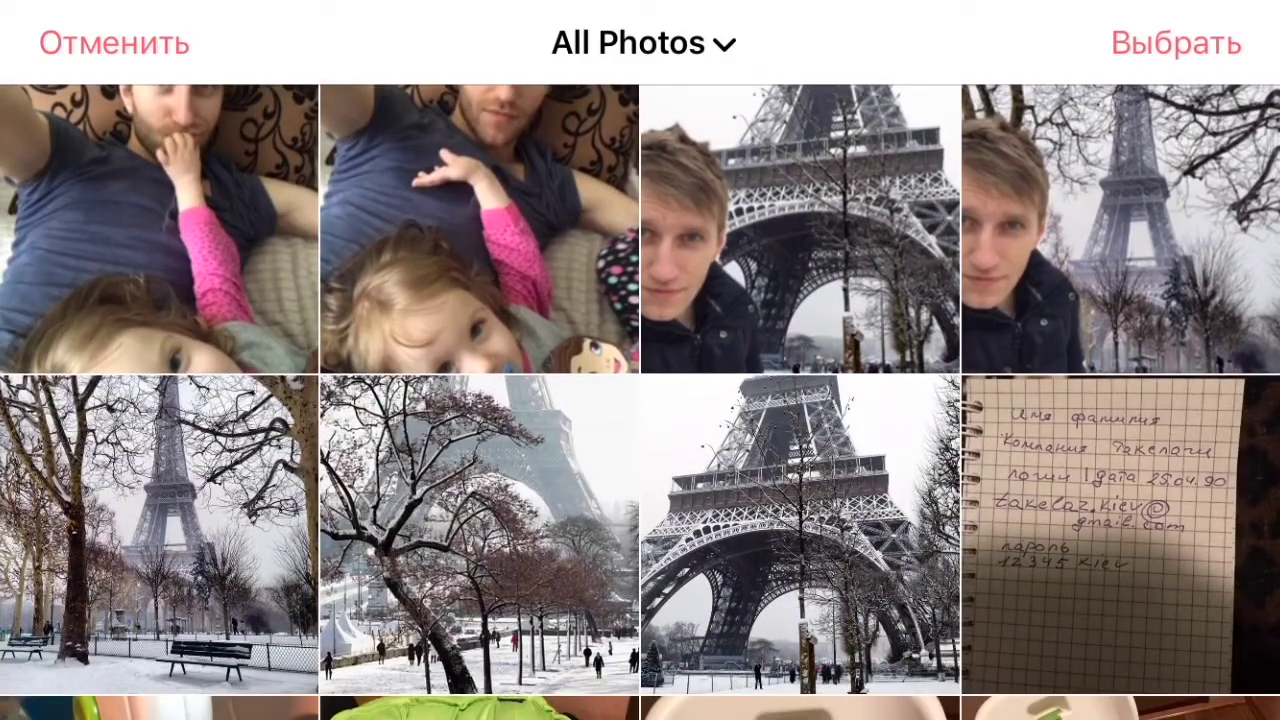
pyautogui.scroll(-3, 640, 400)
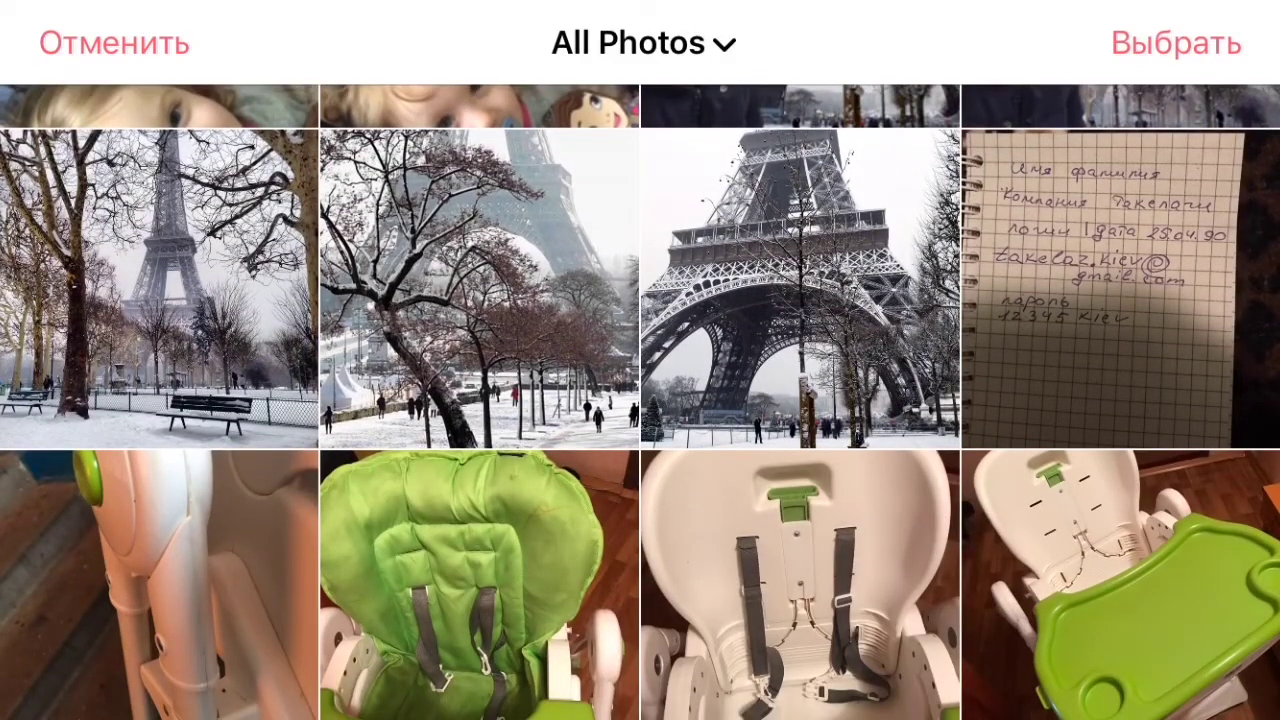
pyautogui.click(479, 289)
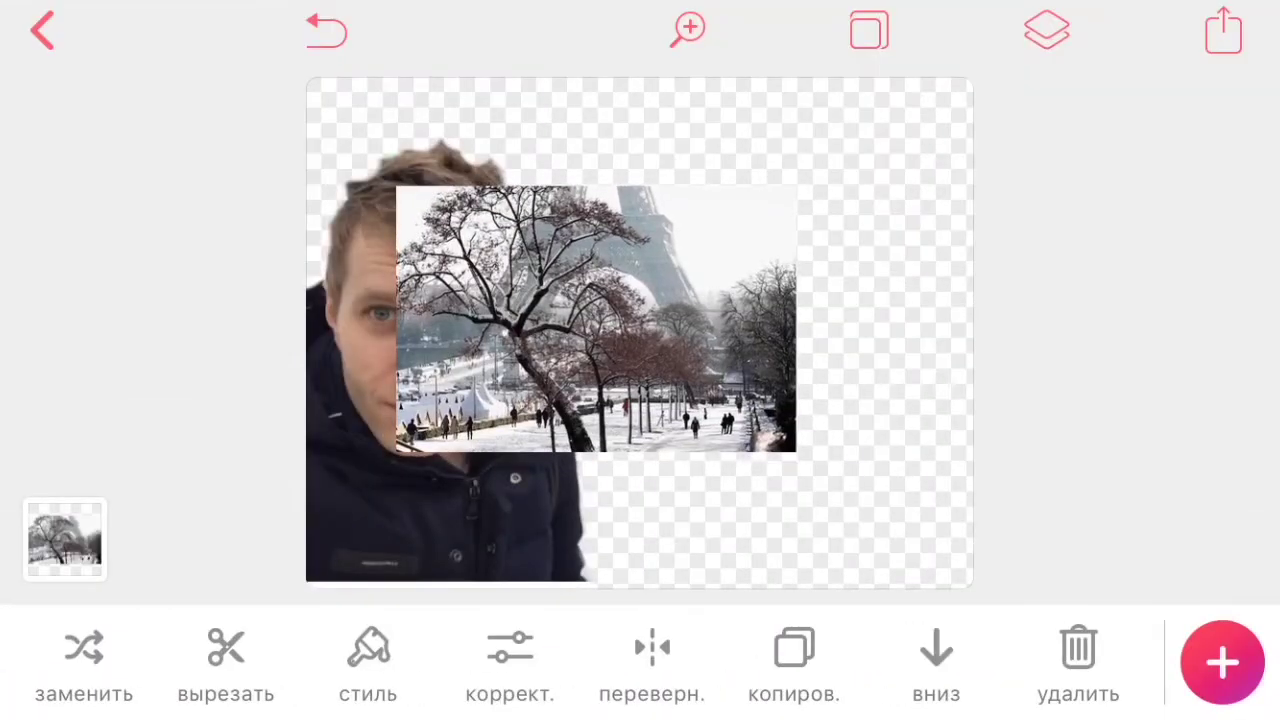
pyautogui.click(738, 330)
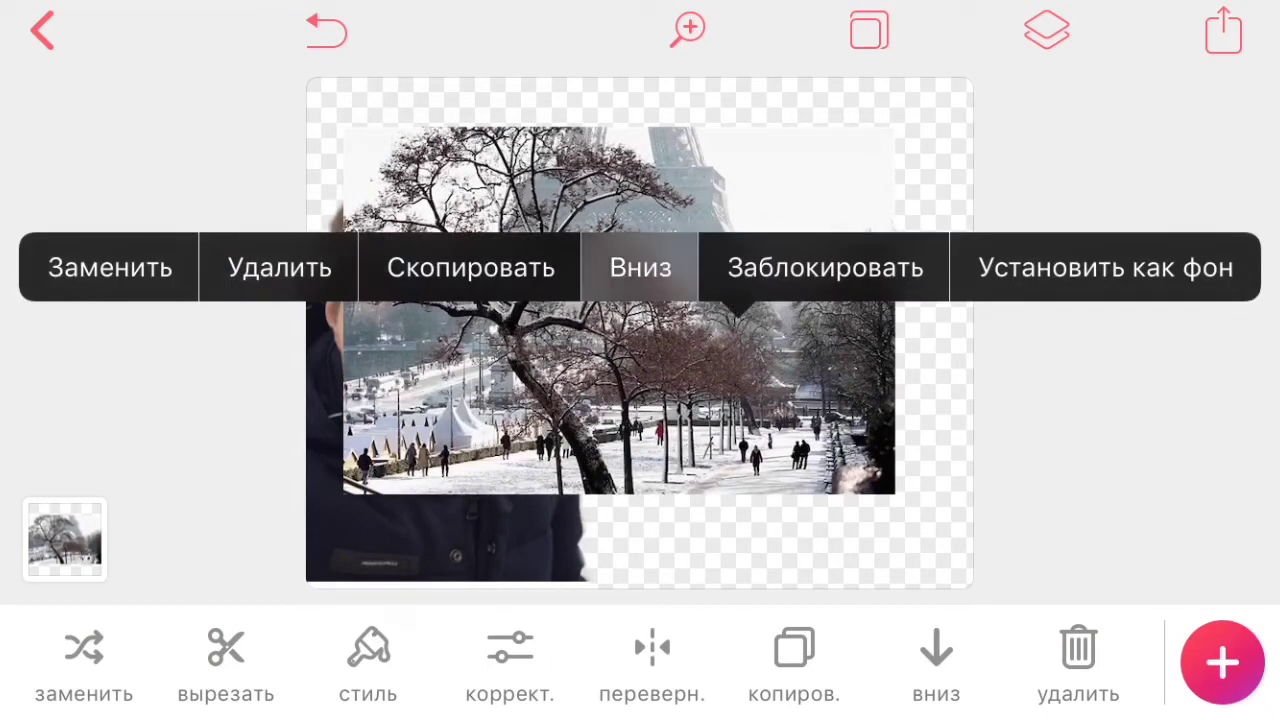
pyautogui.click(640, 267)
# Step: Enlarge and reposition the Eiffel Tower photo to fill the canvas, then deselect it
pyautogui.moveTo(860, 460); pyautogui.dragTo(960, 580)
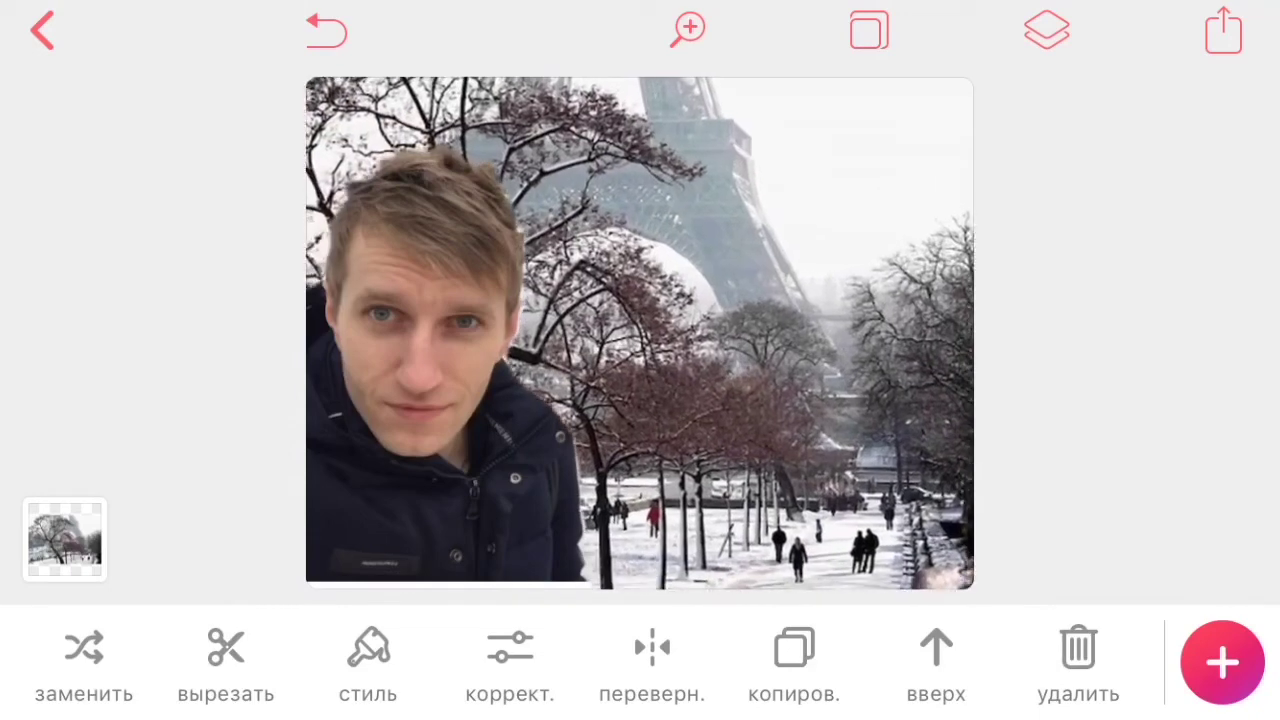
pyautogui.moveTo(700, 330); pyautogui.dragTo(708, 334)
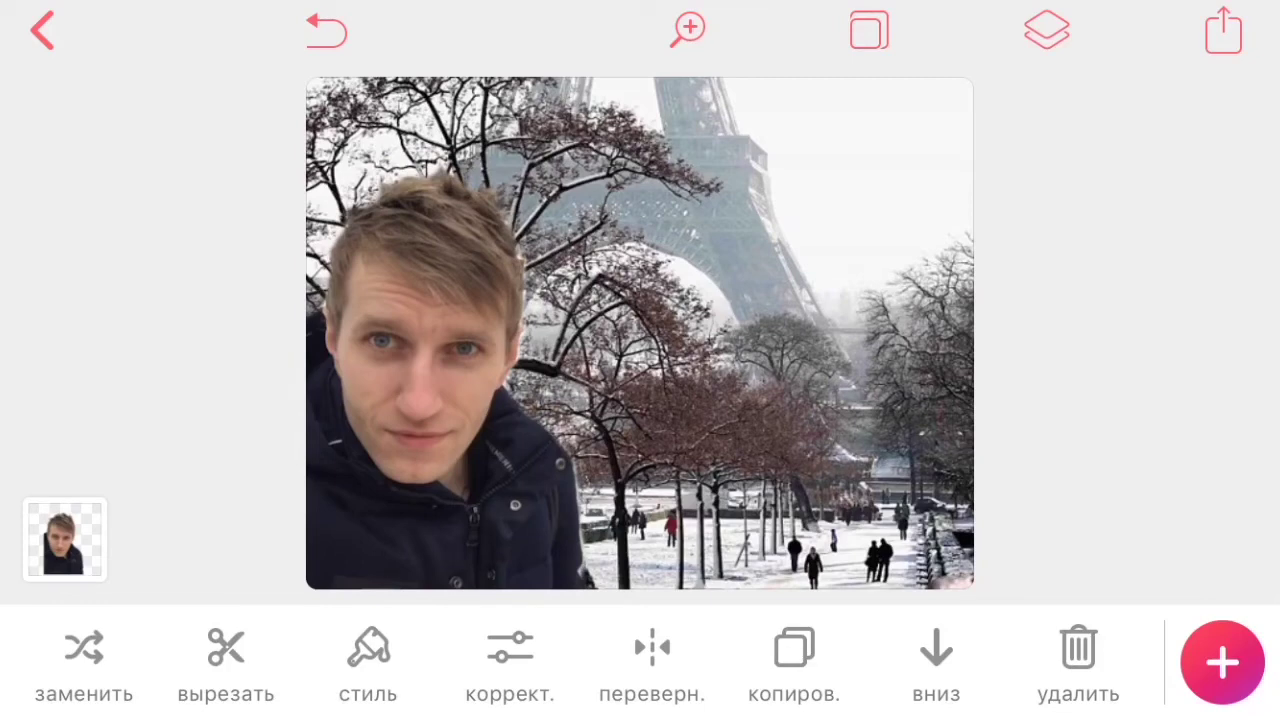
pyautogui.click(850, 300)
pyautogui.moveTo(850, 300); pyautogui.dragTo(850, 277)
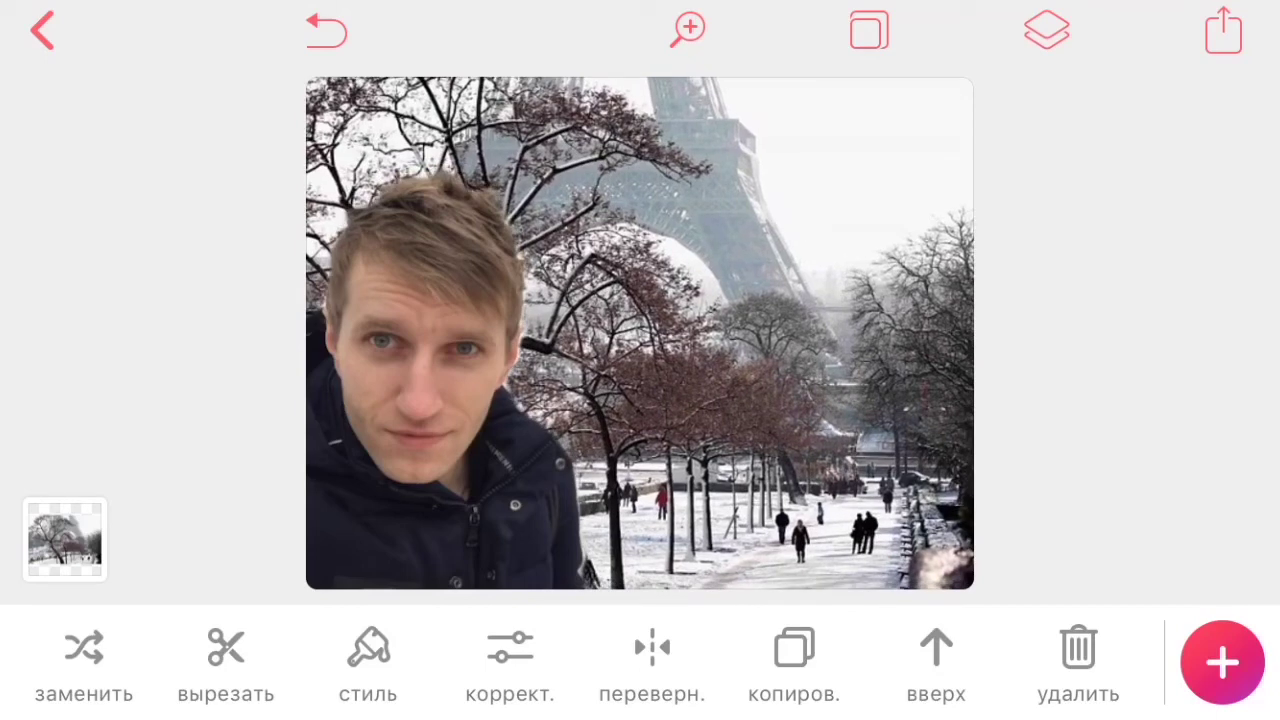
pyautogui.click(150, 300)
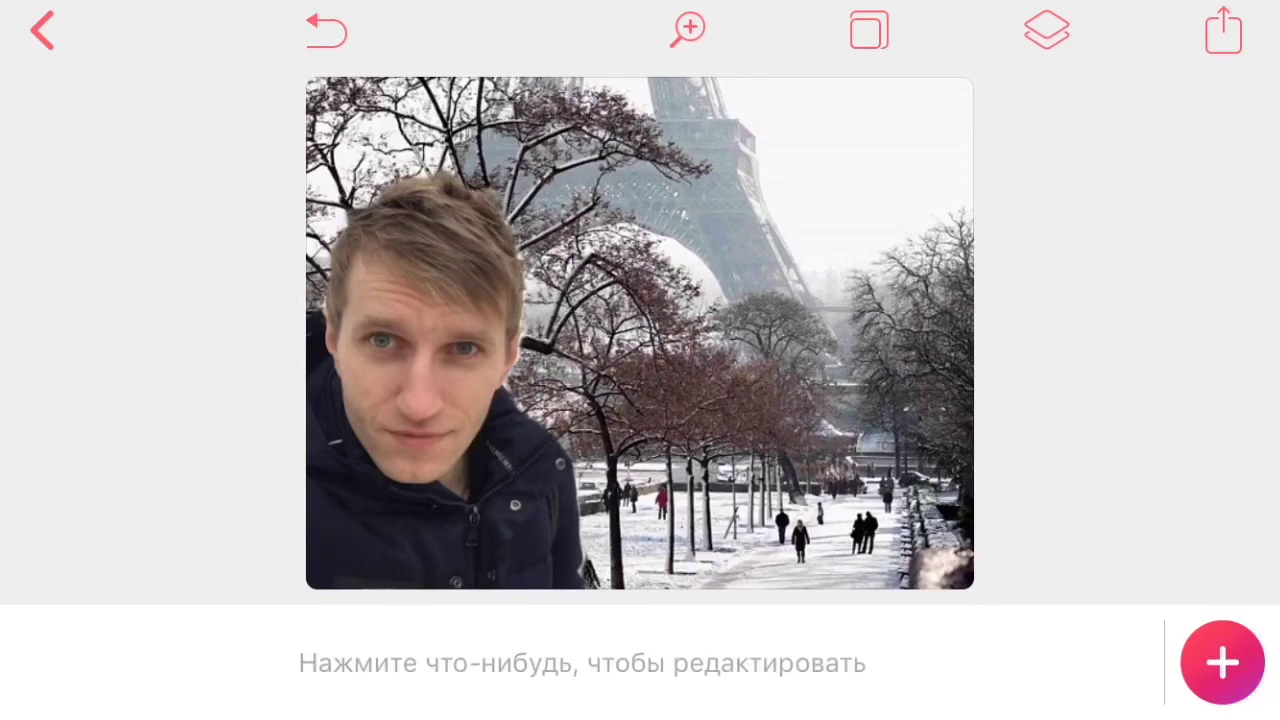
# Step: Save the composite with Сохранить изображение and return to the Проекты gallery
pyautogui.click(1223, 30)
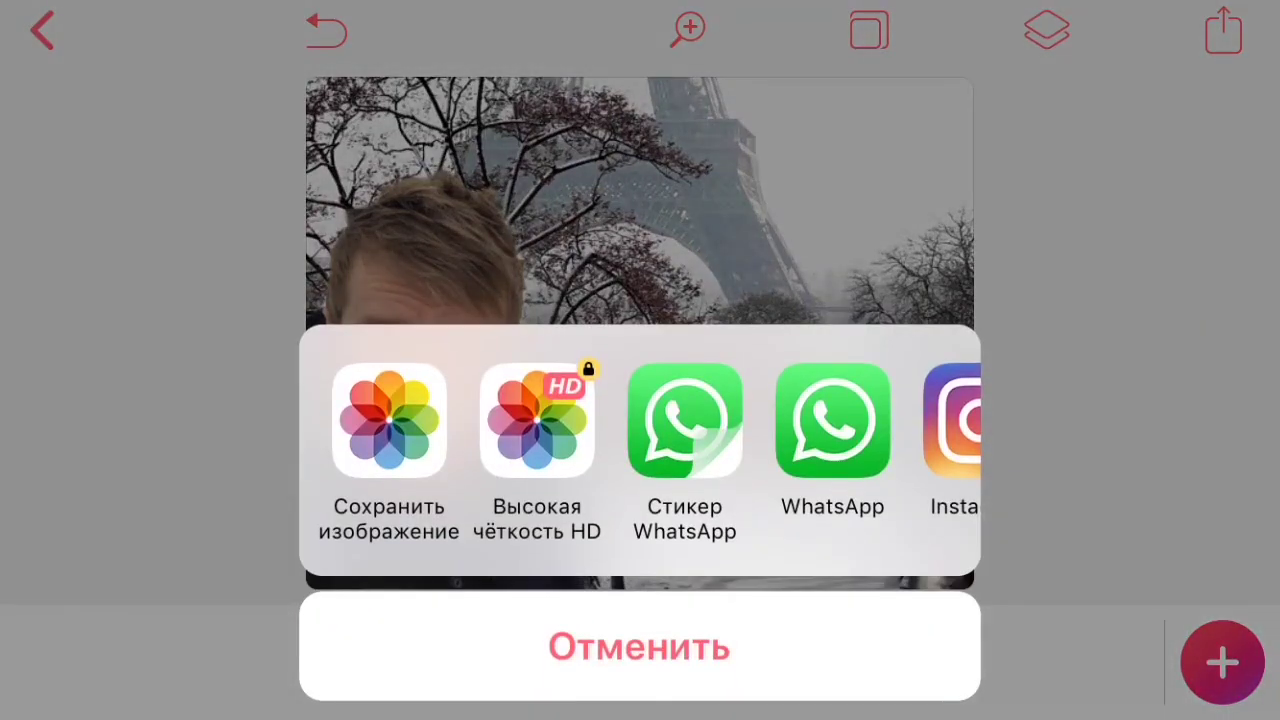
pyautogui.click(389, 420)
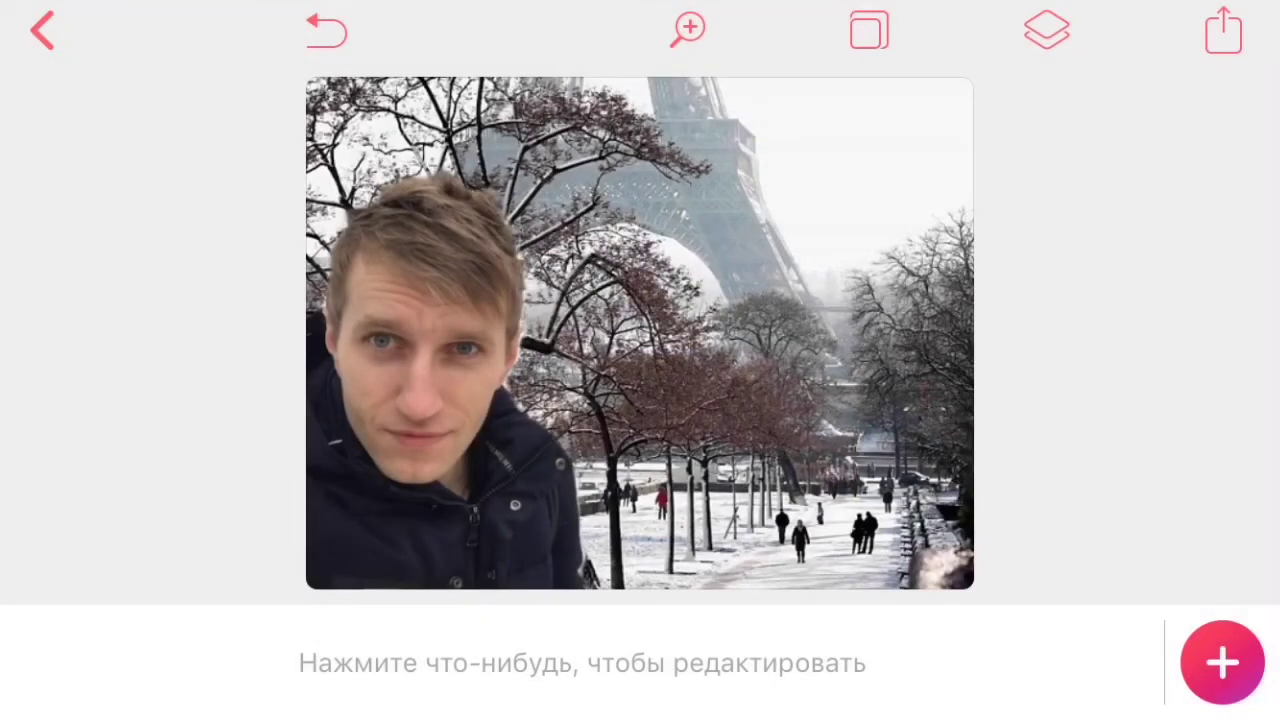
pyautogui.click(42, 30)
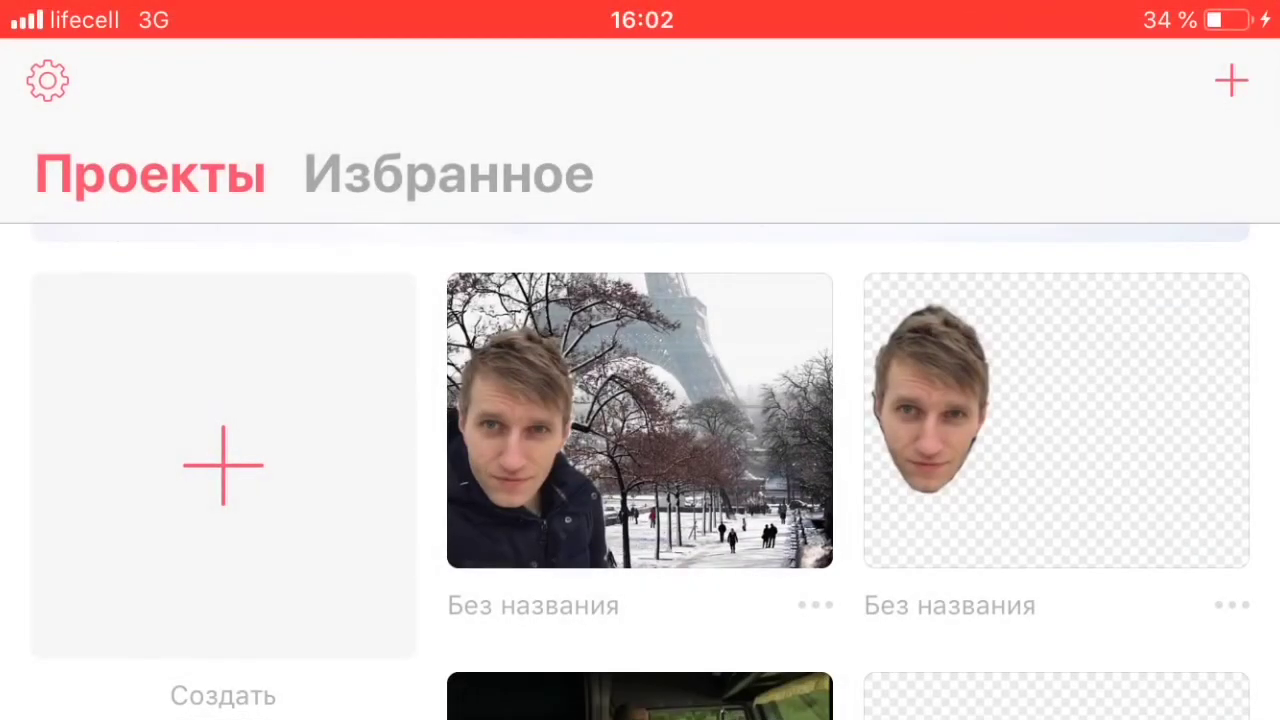
# Step: Open the newest image in iOS Photos full-screen with the bars hidden
pyautogui.press('super')
pyautogui.press('super')
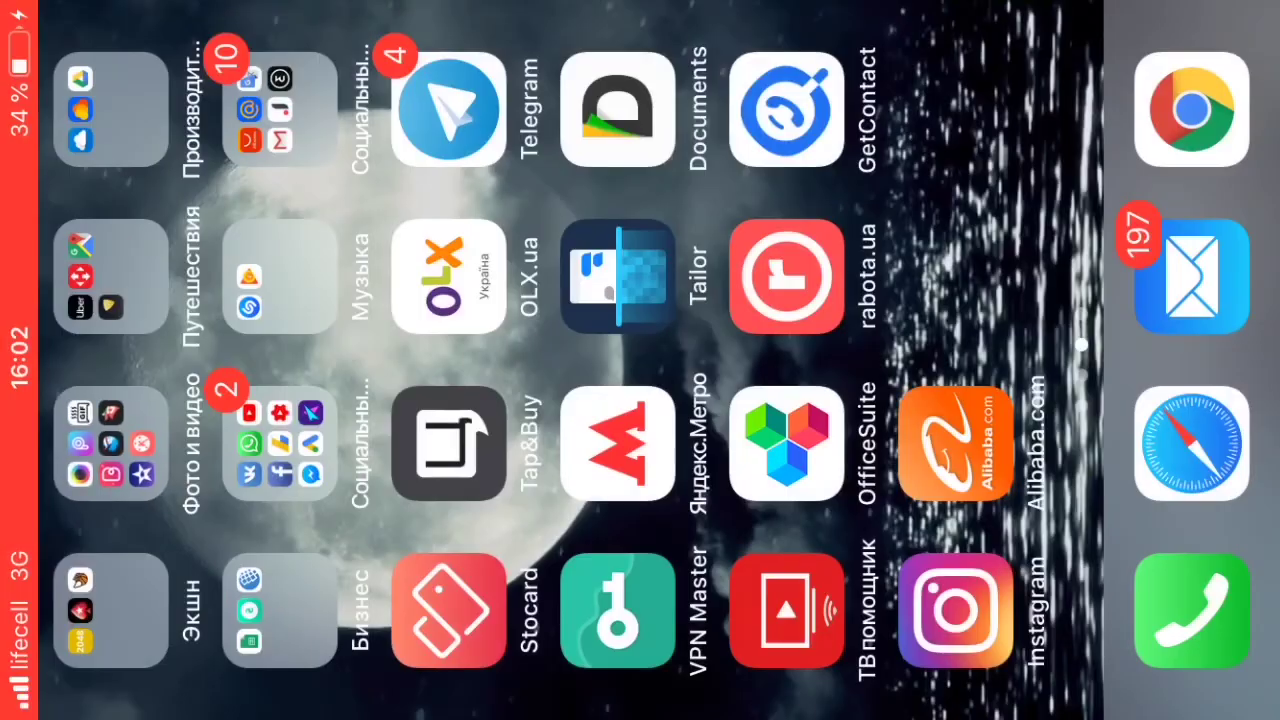
pyautogui.moveTo(640, 200)
pyautogui.mouseDown()
pyautogui.moveTo(640, 560)
pyautogui.moveTo(640, 200)
pyautogui.mouseUp()
pyautogui.moveTo(640, 560); pyautogui.dragTo(640, 200)
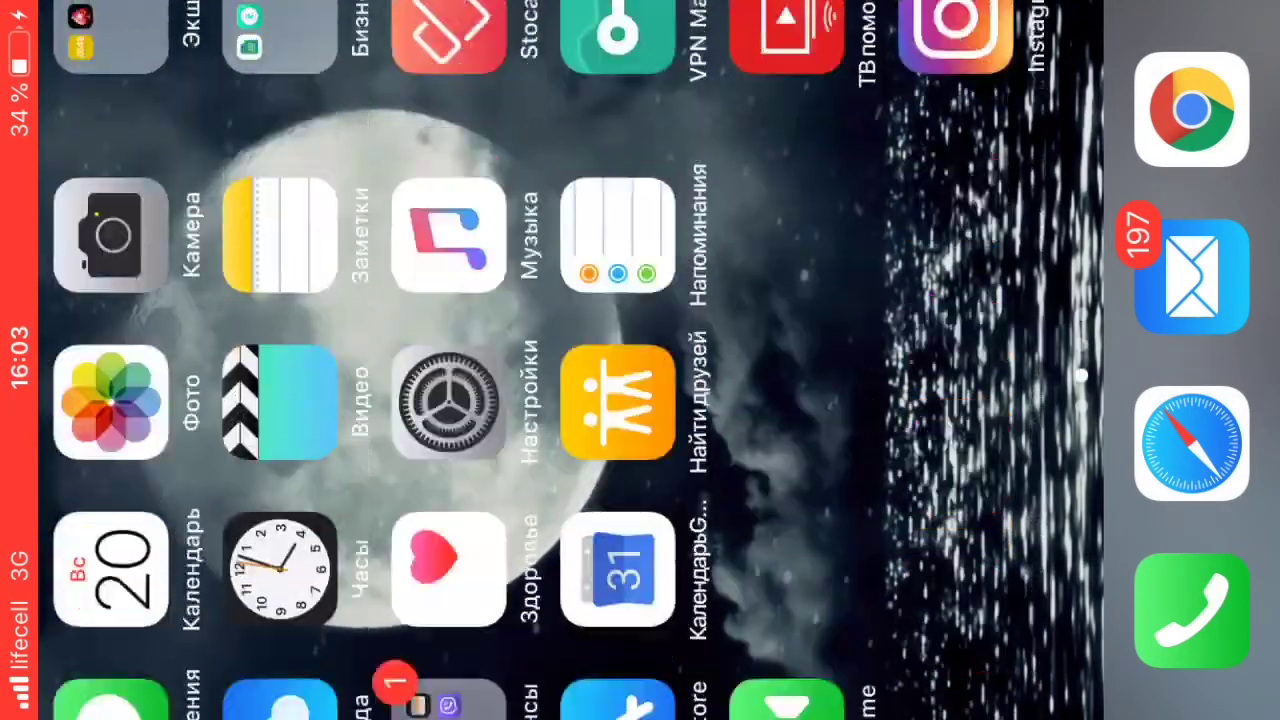
pyautogui.click(110, 276)
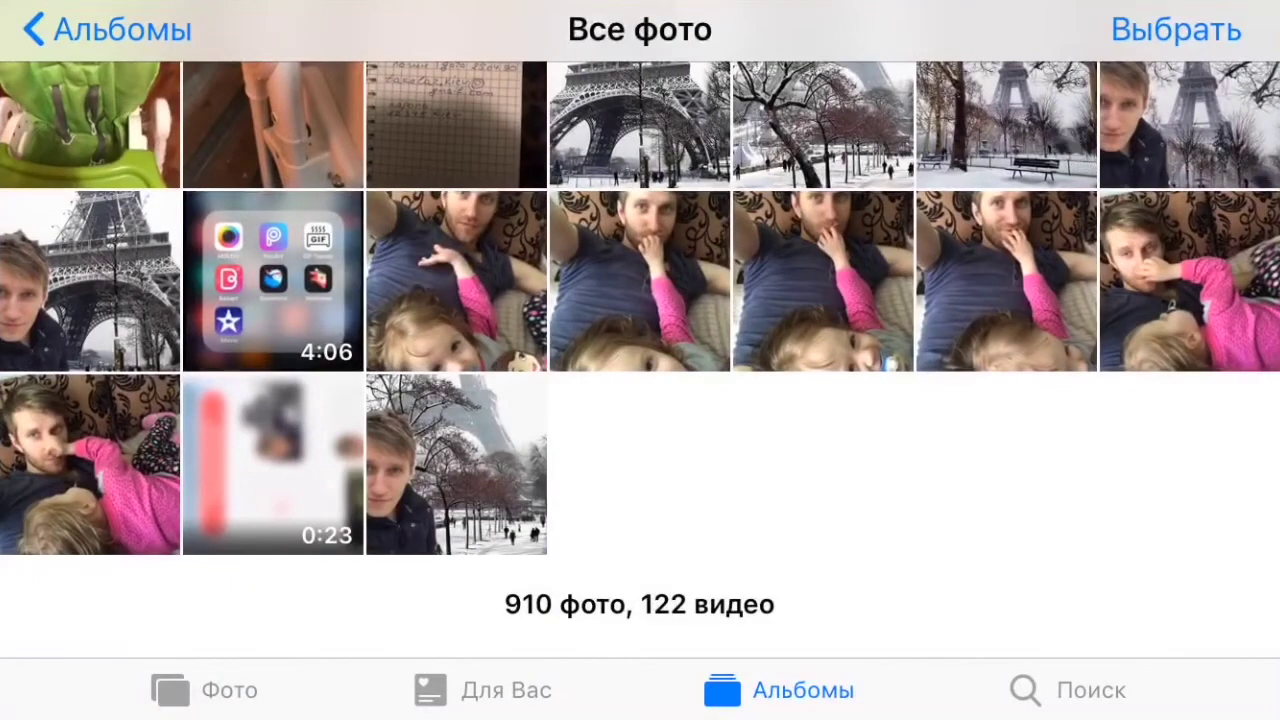
pyautogui.click(456, 464)
pyautogui.click(640, 360)
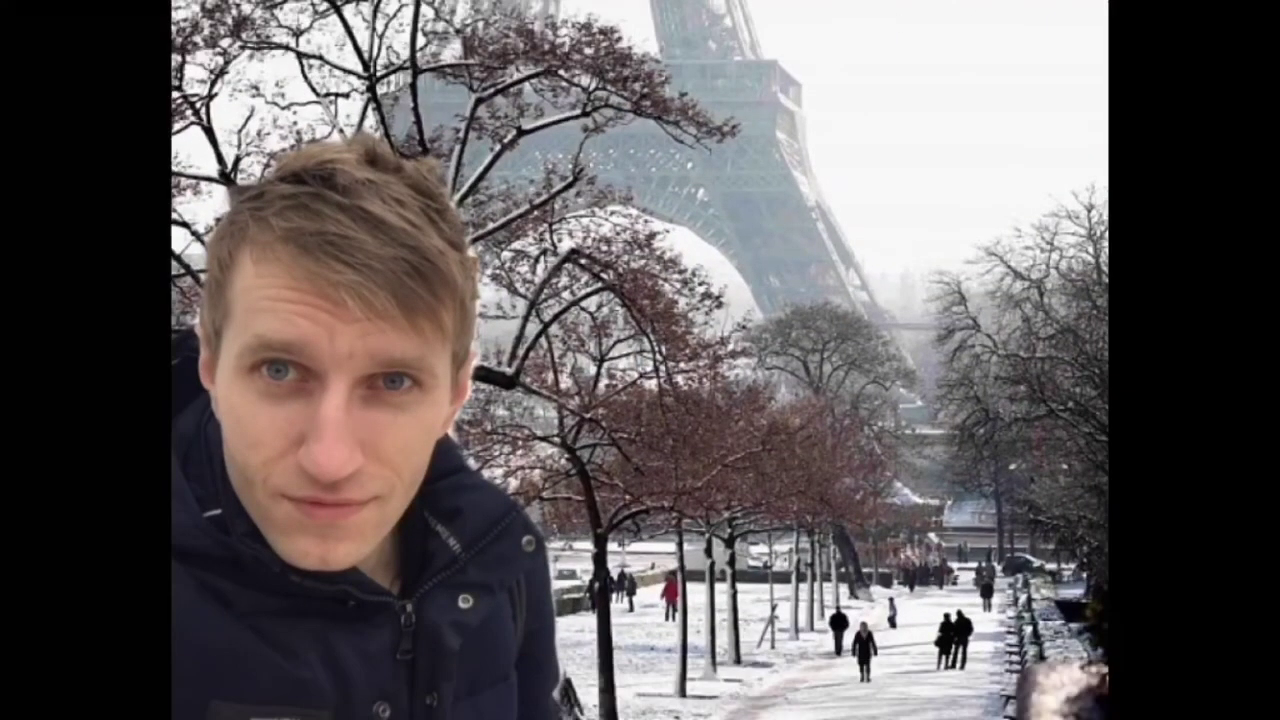